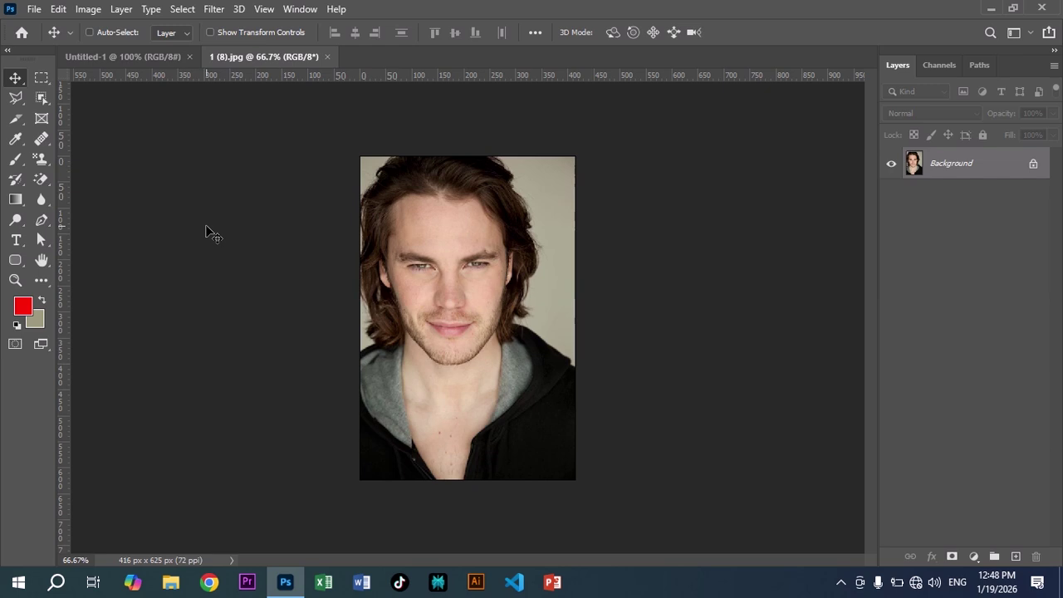
Activate the Dodge Tool for lightening the portrait.
click(20, 221)
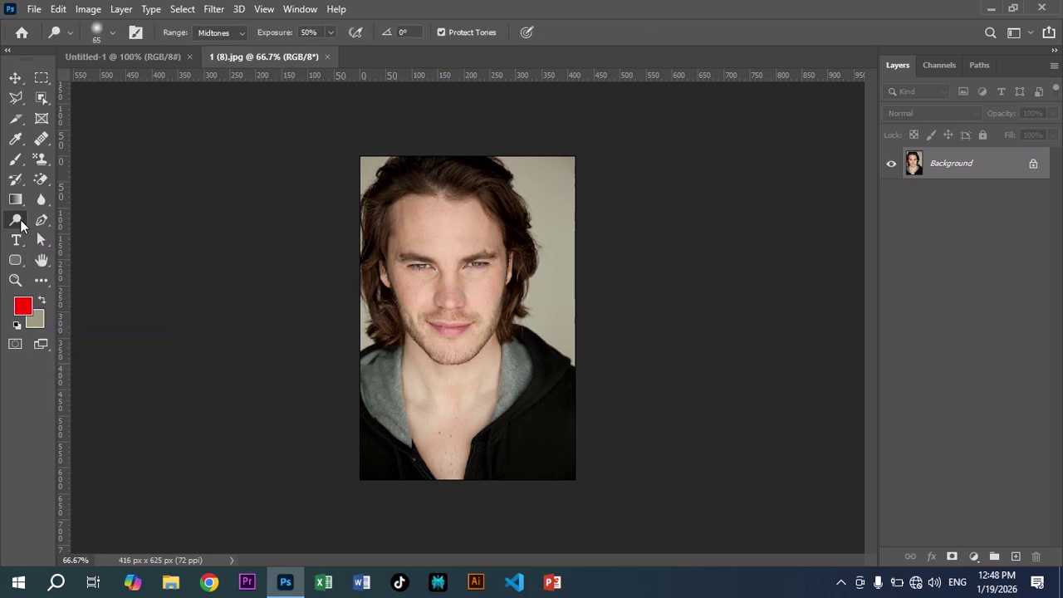
right_click(20, 222)
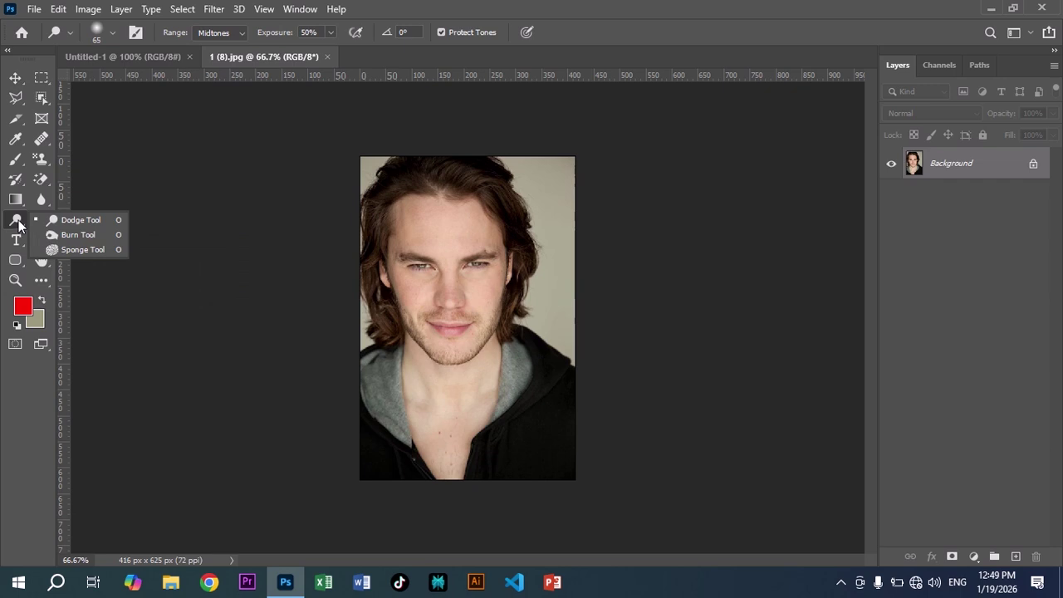
click(87, 223)
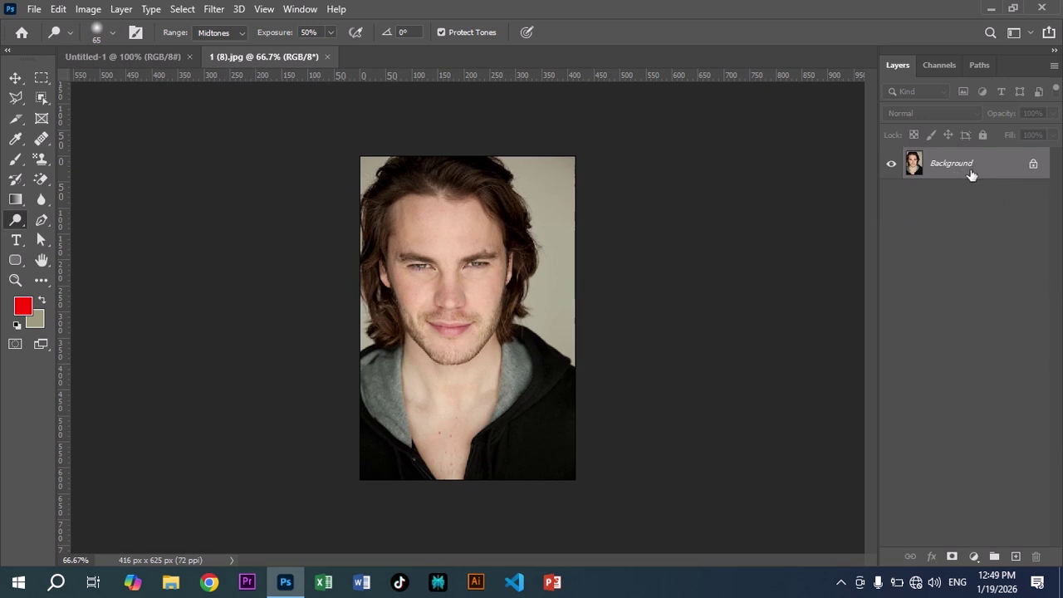
Unlock the Background layer and duplicate it.
click(1035, 165)
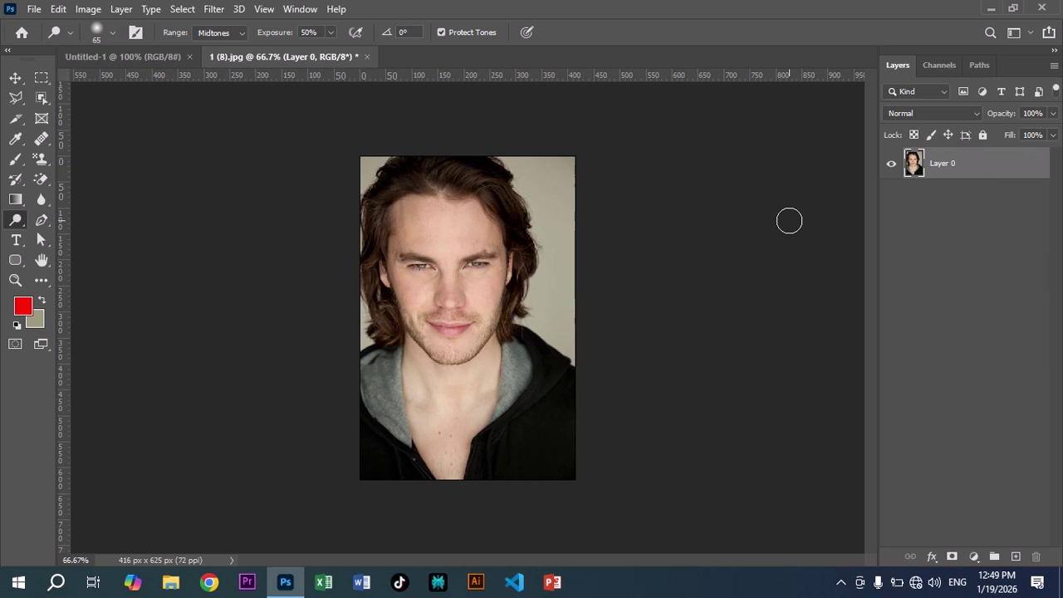
key(ctrl+j)
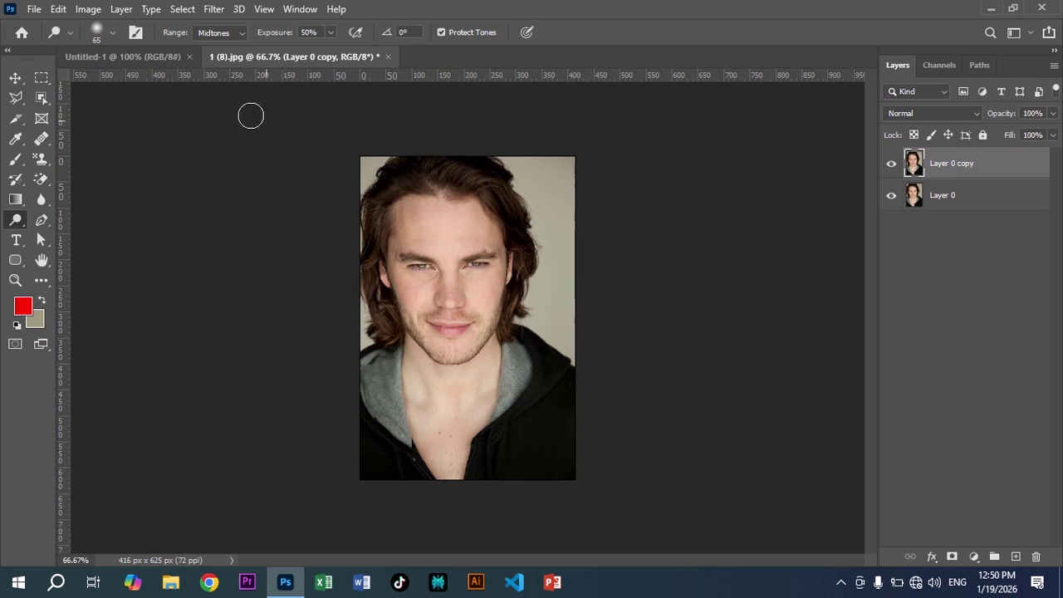
Choose the Soft Round brush from the General Brushes group as the Dodge Tool's tip.
click(111, 33)
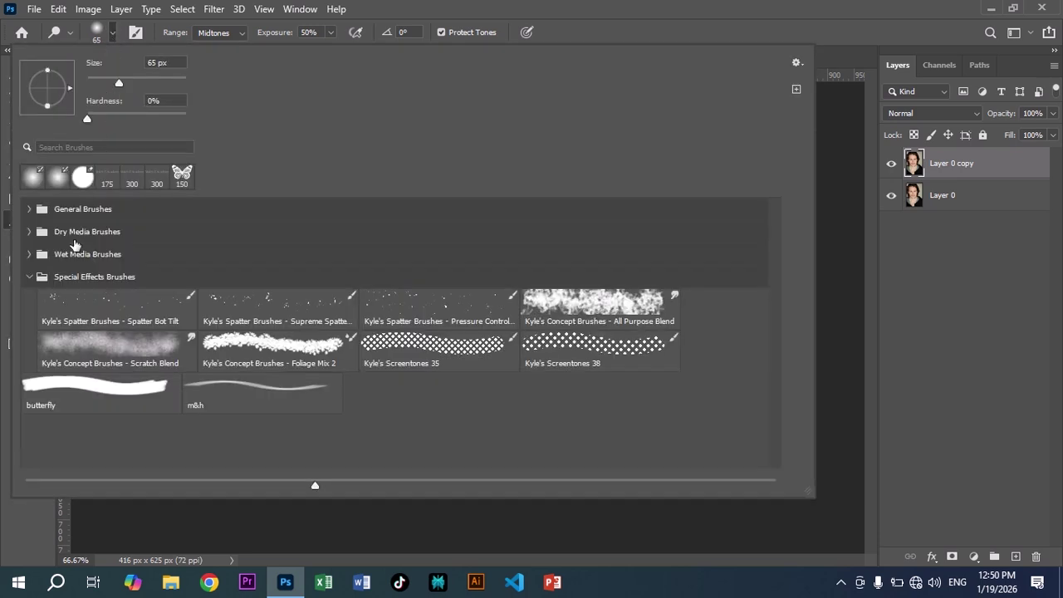
click(30, 277)
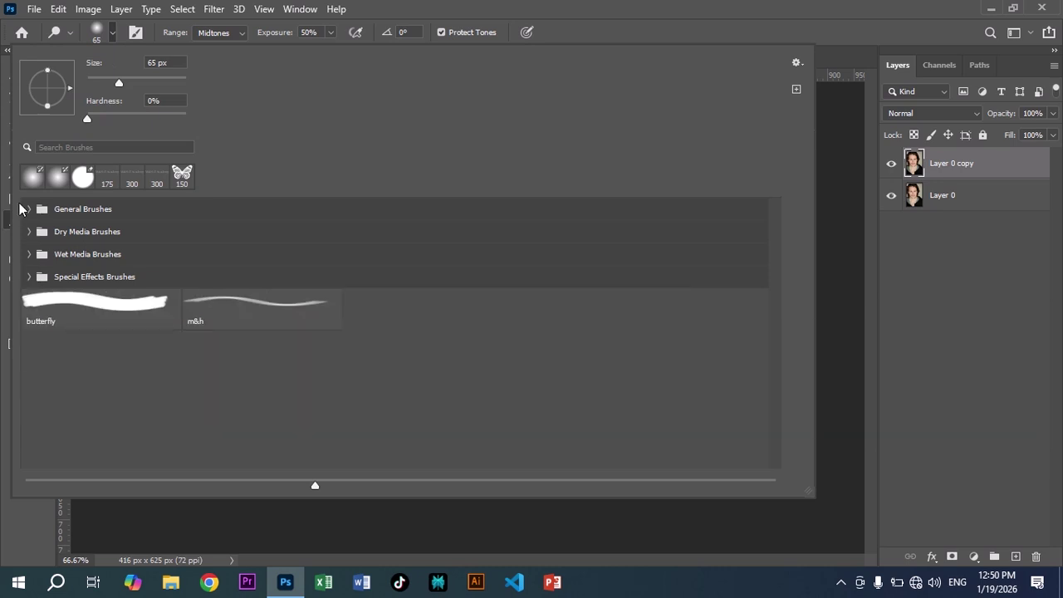
click(27, 209)
click(96, 245)
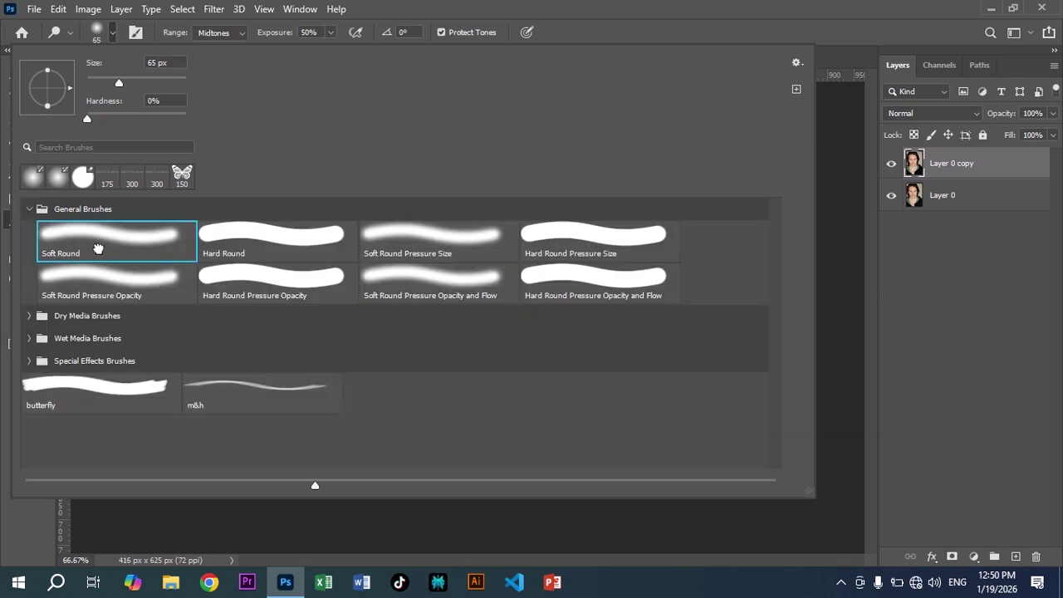
double_click(98, 239)
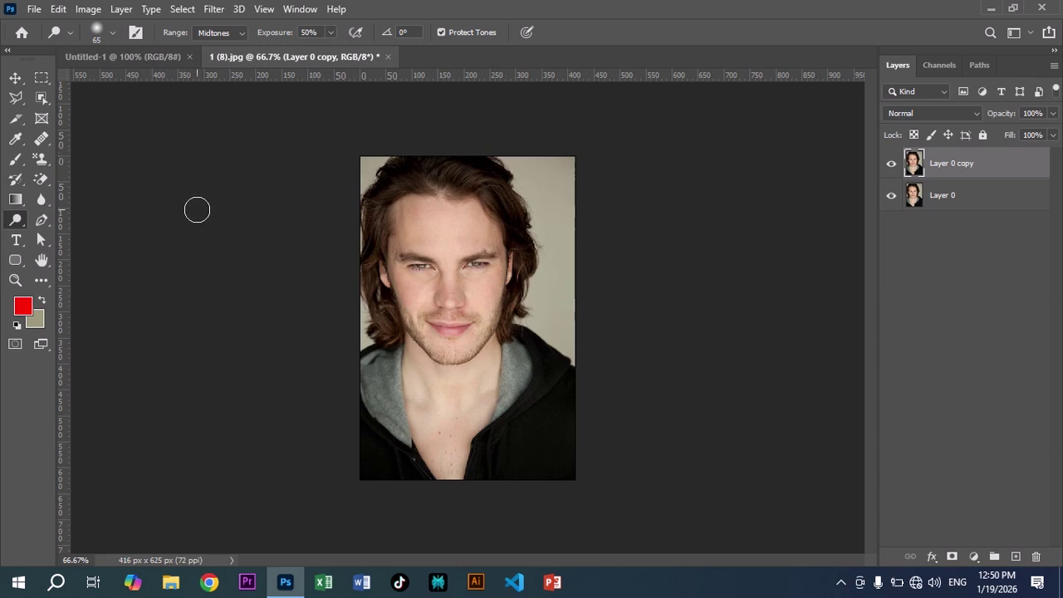
Enlarge the Dodge brush to 500 px.
key(bracketright)
key(bracketright)
key(bracketright)
key(bracketright)
key(bracketright)
key(bracketright)
key(bracketright)
key(bracketright)
key(bracketright)
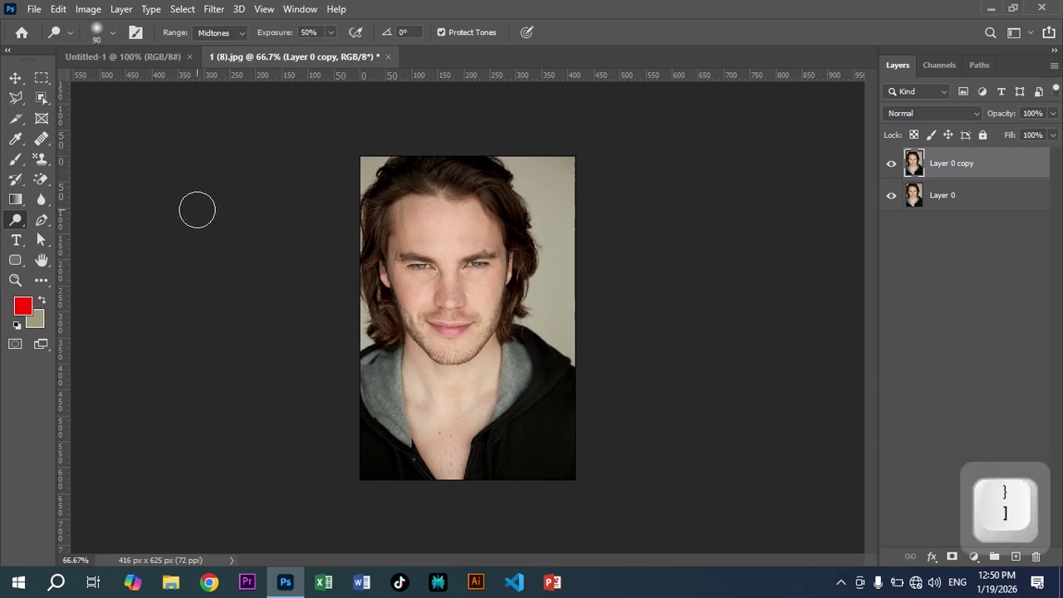
key(bracketright)
key(bracketright)
key(bracketright)
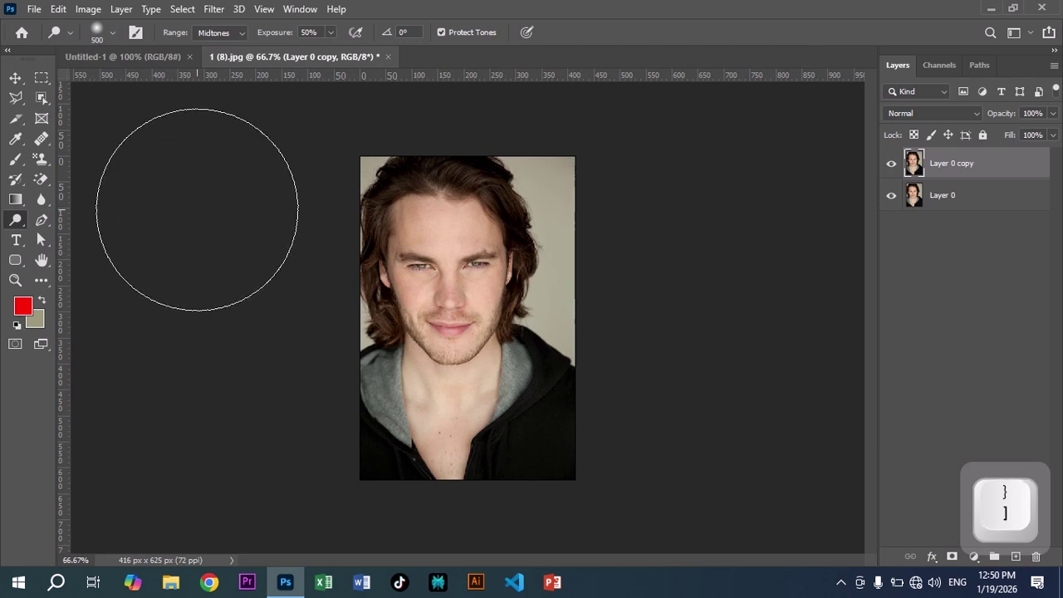
key(bracketright)
key(bracketleft)
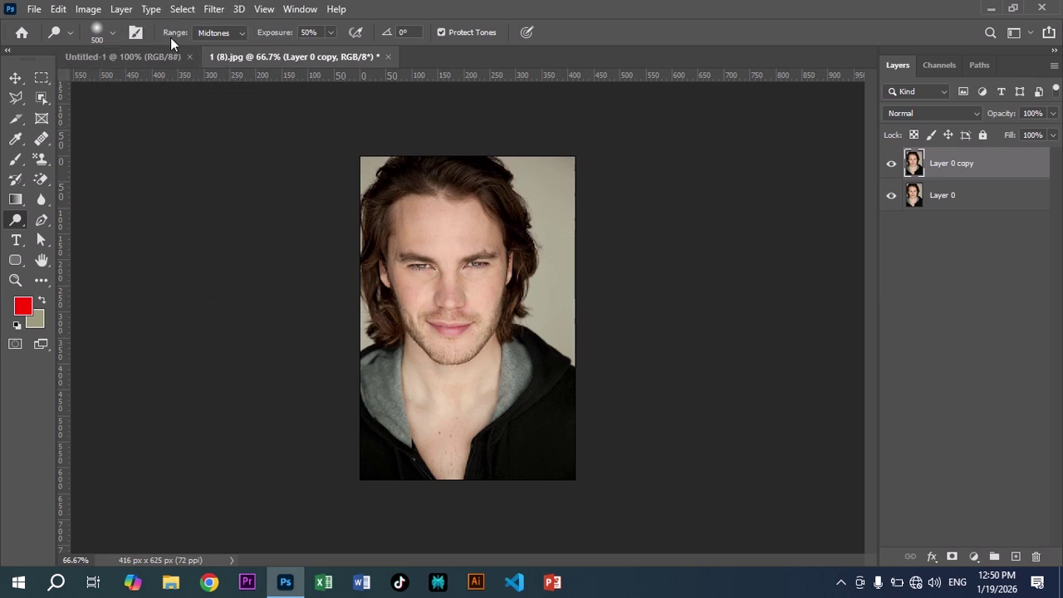
Set the Dodge range to Shadows and lighten the shadows across the portrait on the Layer 0 copy.
click(241, 35)
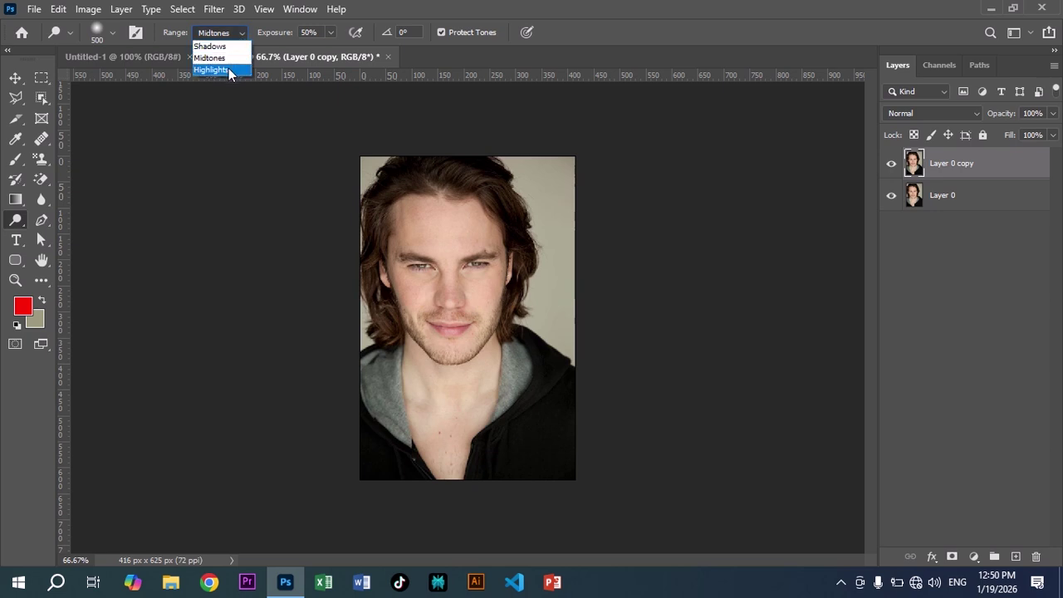
click(229, 48)
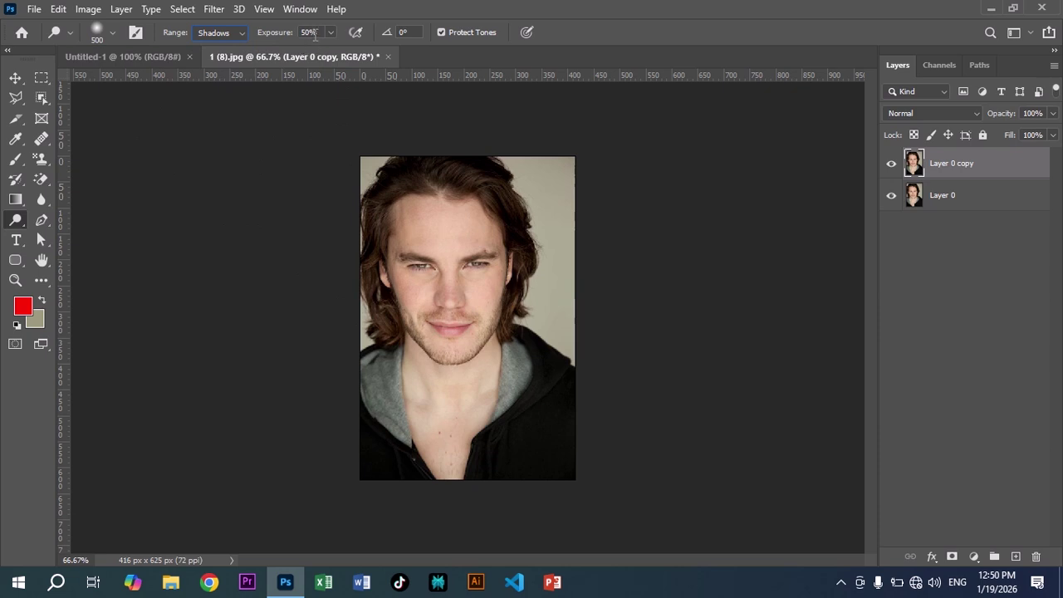
mouse_move(393, 280)
mouse_down()
mouse_move(527, 224)
mouse_move(324, 318)
mouse_move(557, 206)
mouse_move(298, 293)
mouse_move(527, 221)
mouse_move(403, 295)
mouse_move(519, 231)
mouse_move(422, 257)
mouse_move(364, 289)
mouse_move(449, 245)
mouse_move(538, 228)
mouse_move(340, 323)
mouse_move(443, 358)
mouse_move(350, 435)
mouse_move(599, 373)
mouse_move(435, 220)
mouse_move(514, 292)
mouse_move(373, 288)
mouse_move(429, 318)
mouse_up()
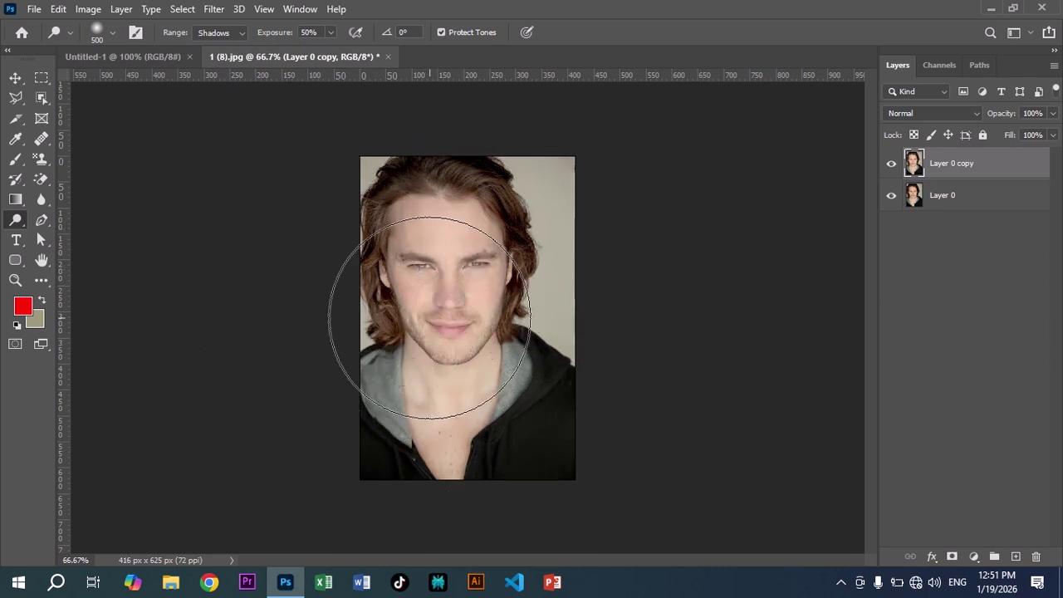
Toggle the visibility of the Layer 0 copy to compare the dodged portrait with the original.
click(892, 164)
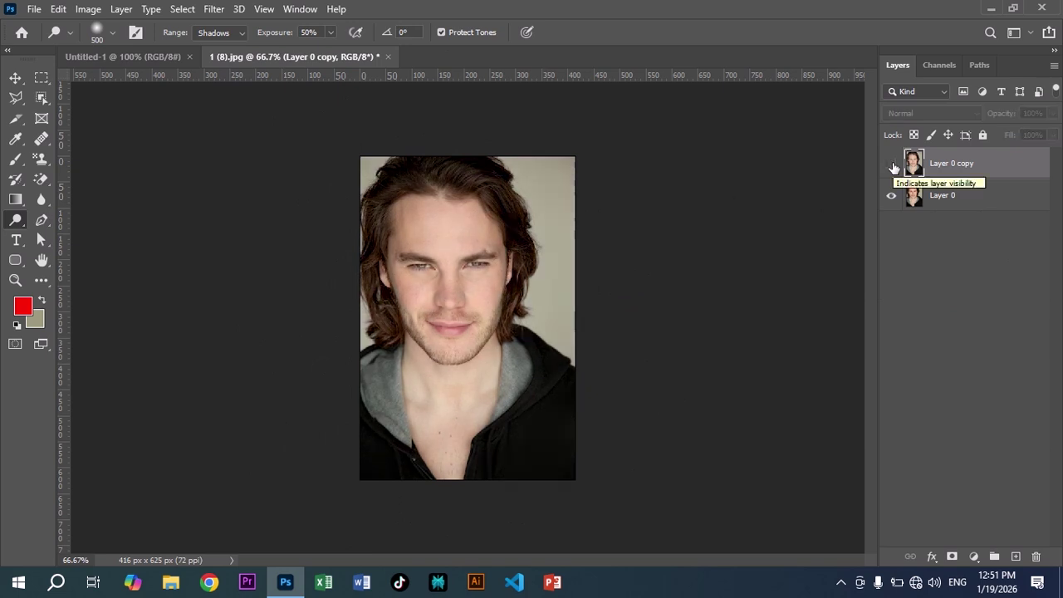
click(894, 167)
click(894, 167)
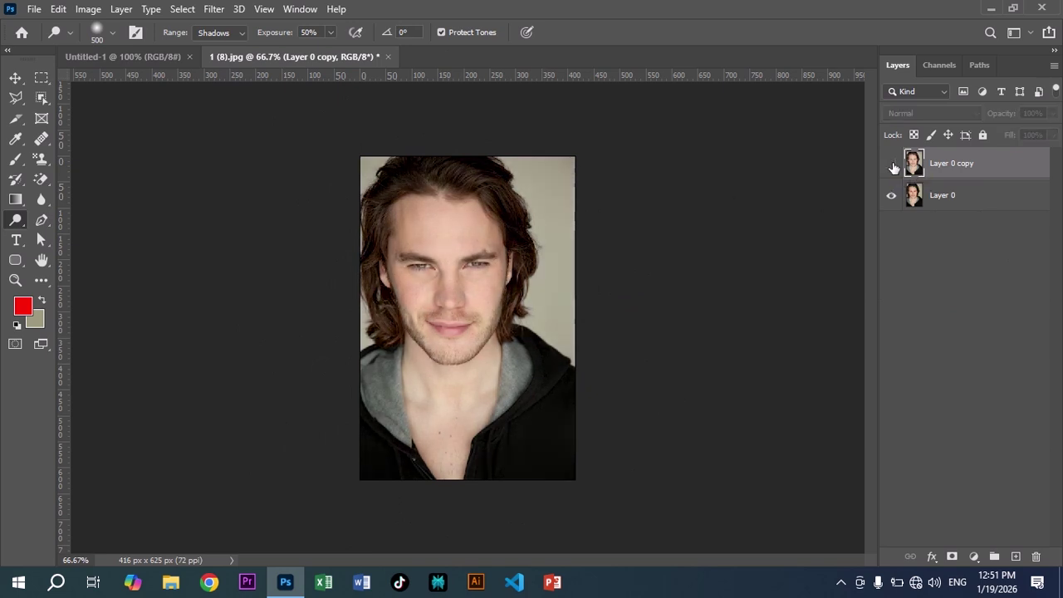
click(894, 167)
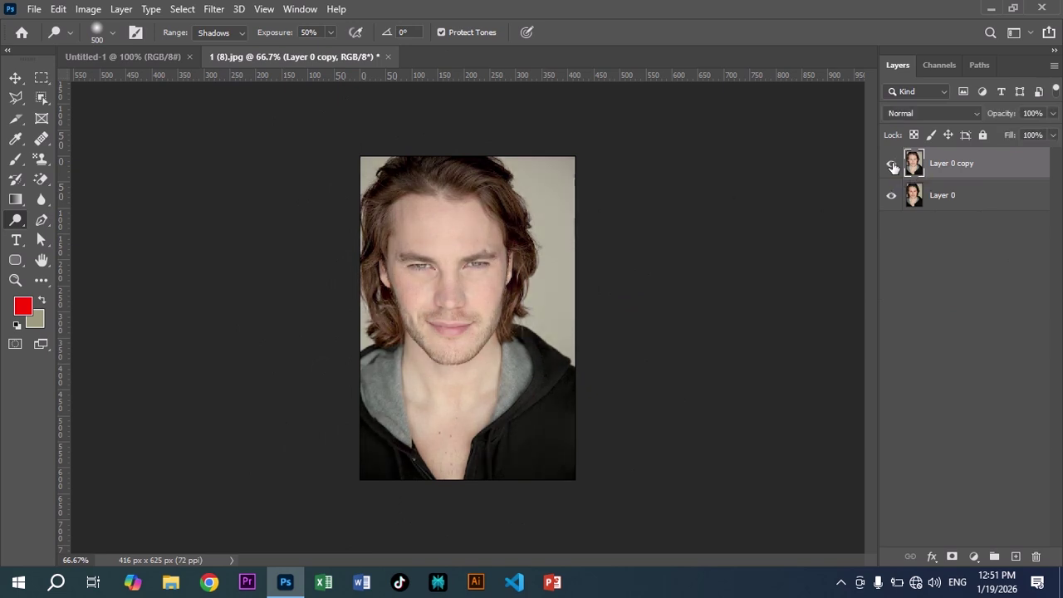
Raise the Dodge exposure to 88% and brush over the portrait's shadows from the forehead down to the neck.
click(330, 33)
drag(334, 49, 358, 50)
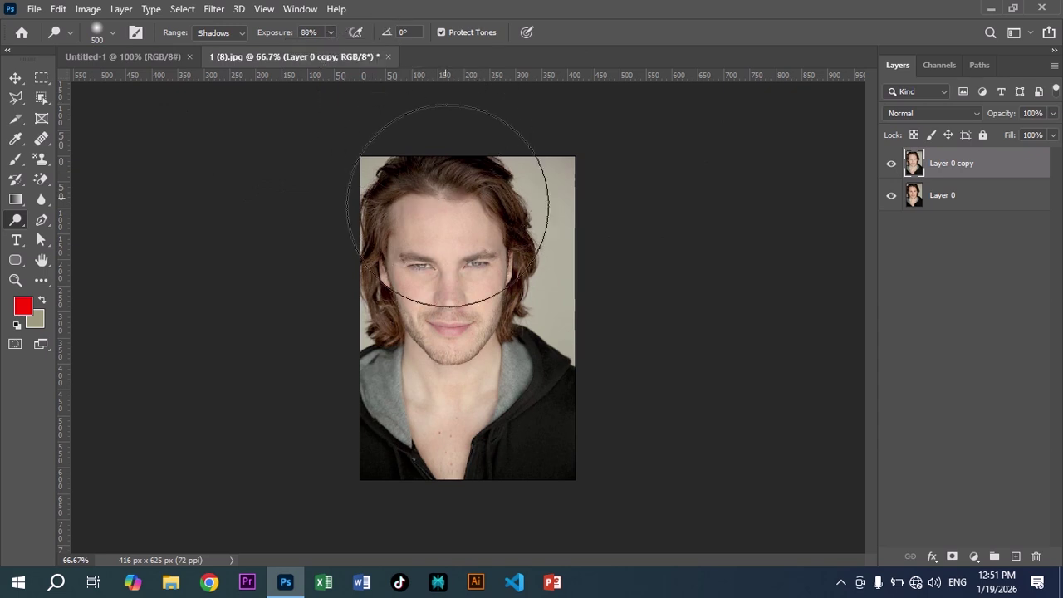
mouse_move(448, 206)
mouse_down()
mouse_move(427, 234)
mouse_move(467, 243)
mouse_move(450, 200)
mouse_move(425, 197)
mouse_move(507, 213)
mouse_move(445, 239)
mouse_move(476, 310)
mouse_move(401, 335)
mouse_move(491, 349)
mouse_move(409, 399)
mouse_move(497, 418)
mouse_move(473, 350)
mouse_move(401, 239)
mouse_move(460, 230)
mouse_move(419, 216)
mouse_move(411, 288)
mouse_move(461, 374)
mouse_move(481, 315)
mouse_move(405, 304)
mouse_move(436, 245)
mouse_move(456, 296)
mouse_move(449, 392)
mouse_up()
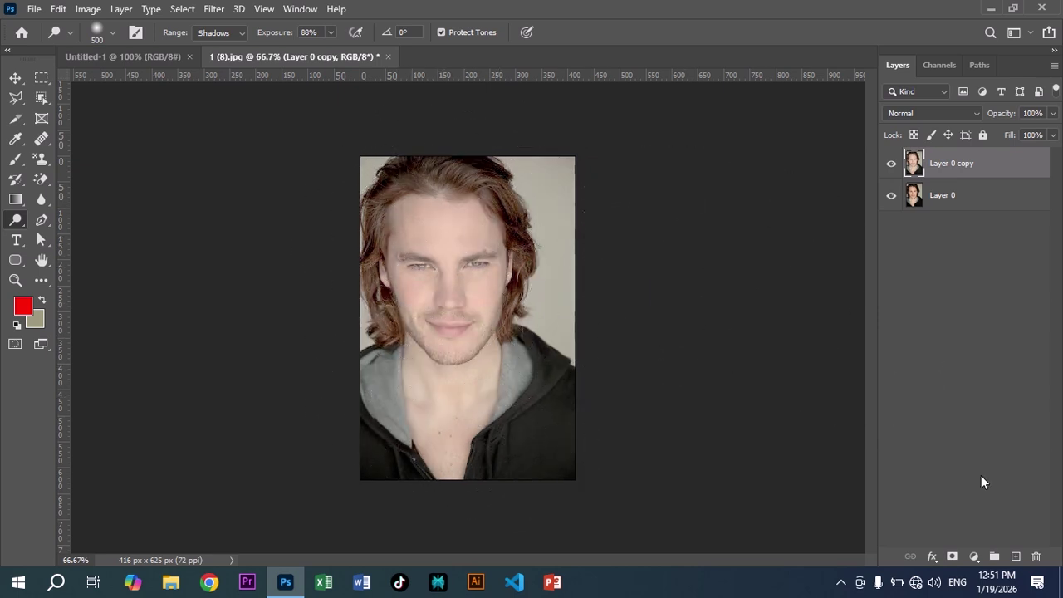
Delete the dodged Layer 0 copy and make a fresh duplicate of Layer 0.
click(1036, 557)
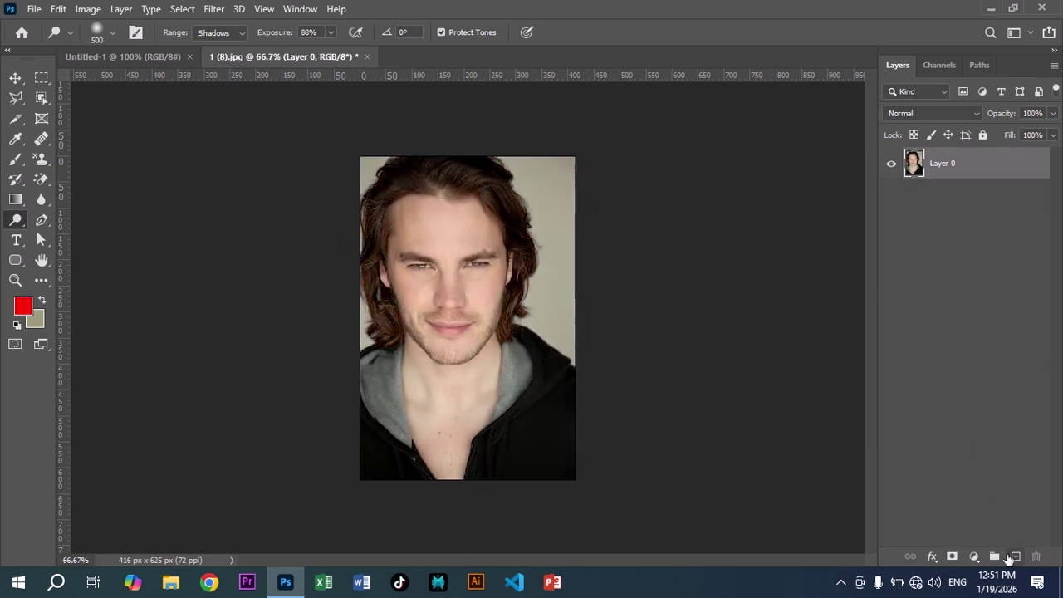
key(ctrl)
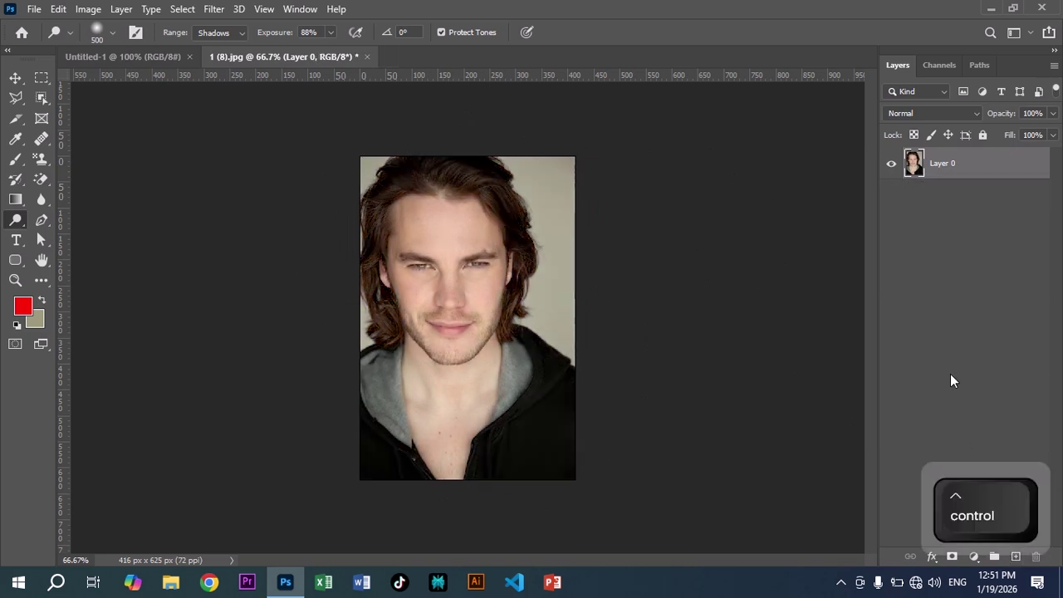
key(ctrl+j)
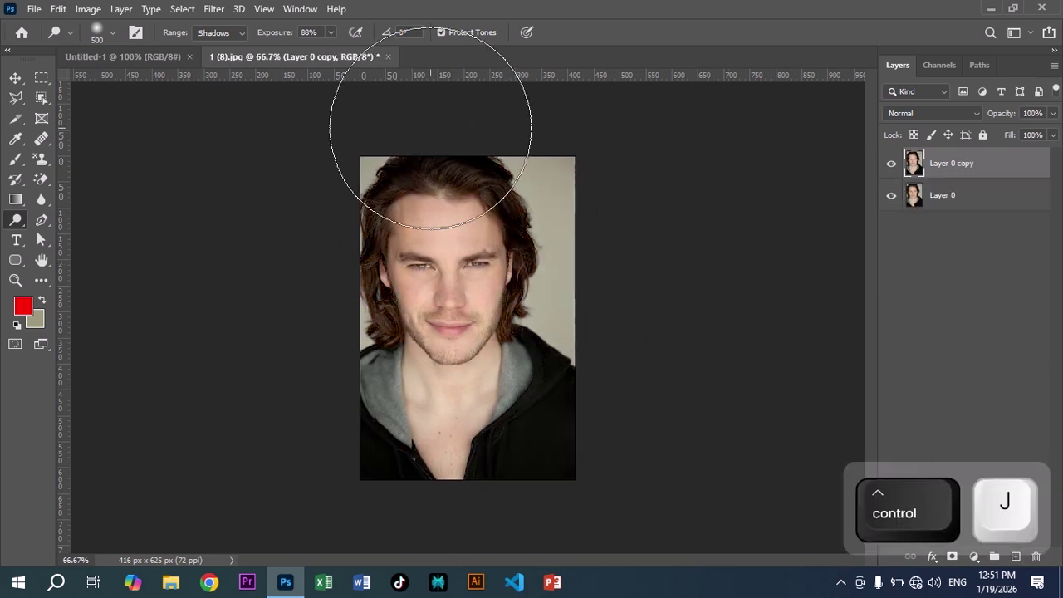
Try dodging the portrait with the range set to Midtones, and undo the brushing.
click(242, 33)
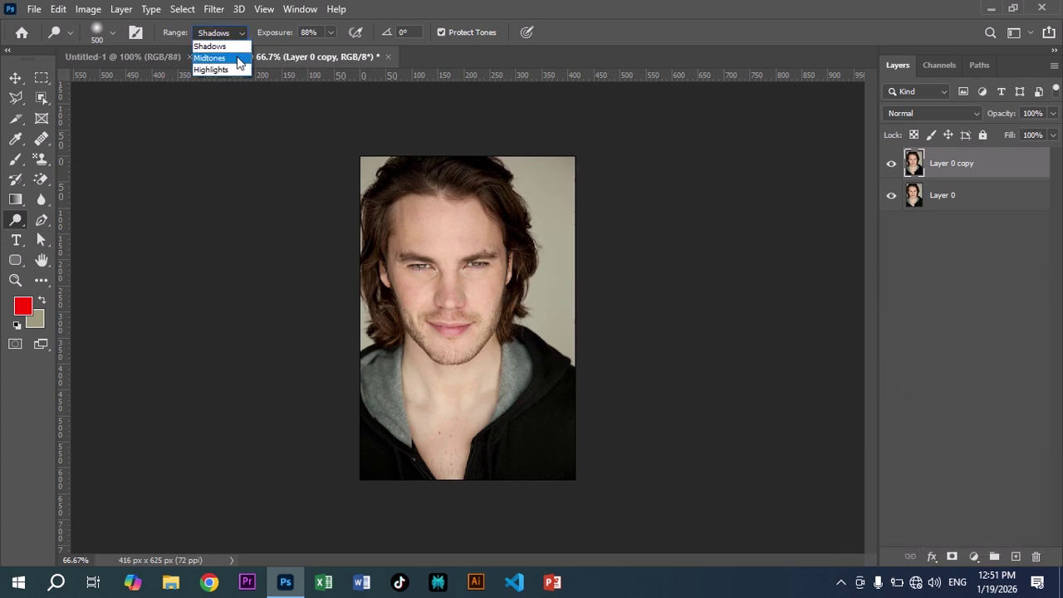
click(240, 58)
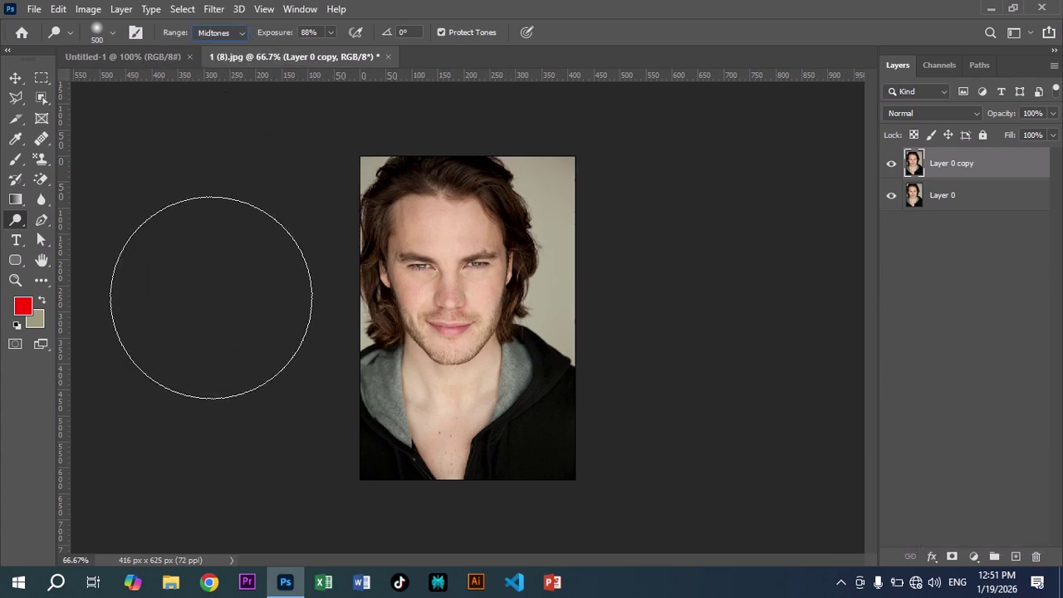
mouse_move(506, 208)
mouse_down()
mouse_move(421, 223)
mouse_move(495, 334)
mouse_move(463, 304)
mouse_move(409, 364)
mouse_up()
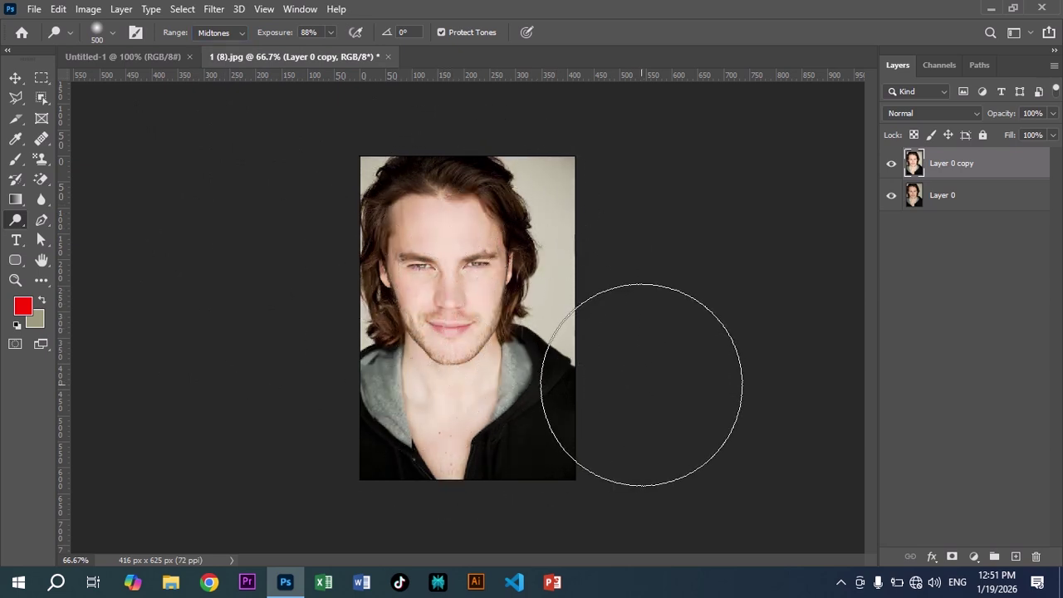
key(ctrl)
key(ctrl+z)
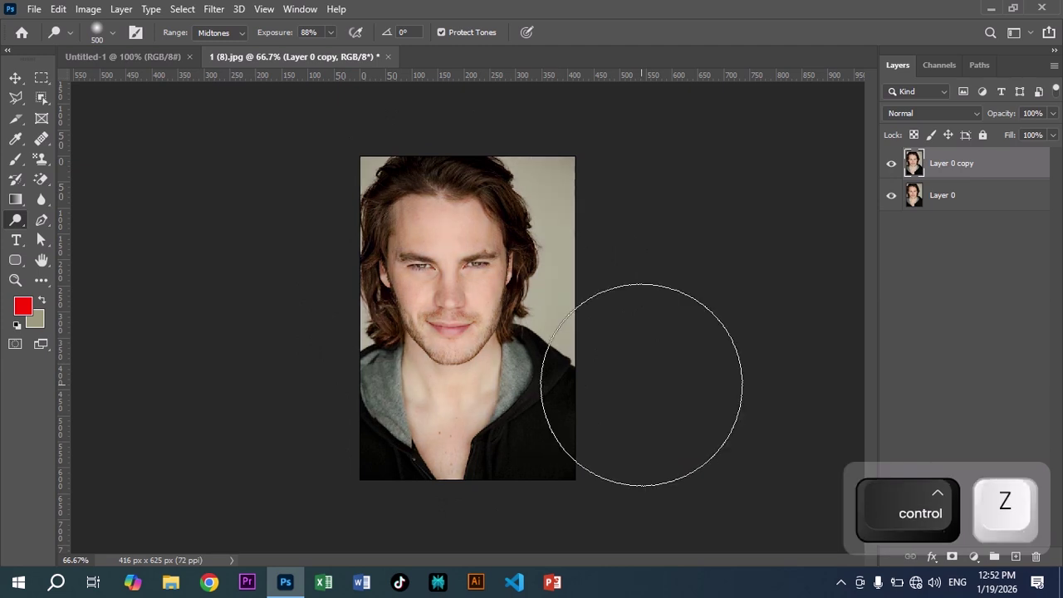
Try dodging the face with the range set to Highlights, and undo the brushing.
click(240, 32)
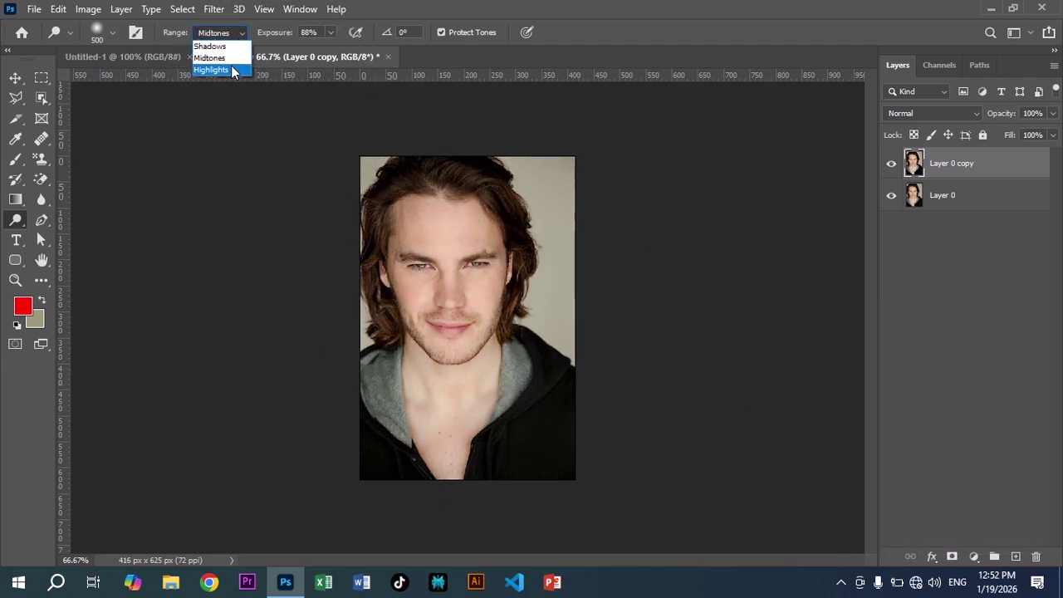
click(232, 70)
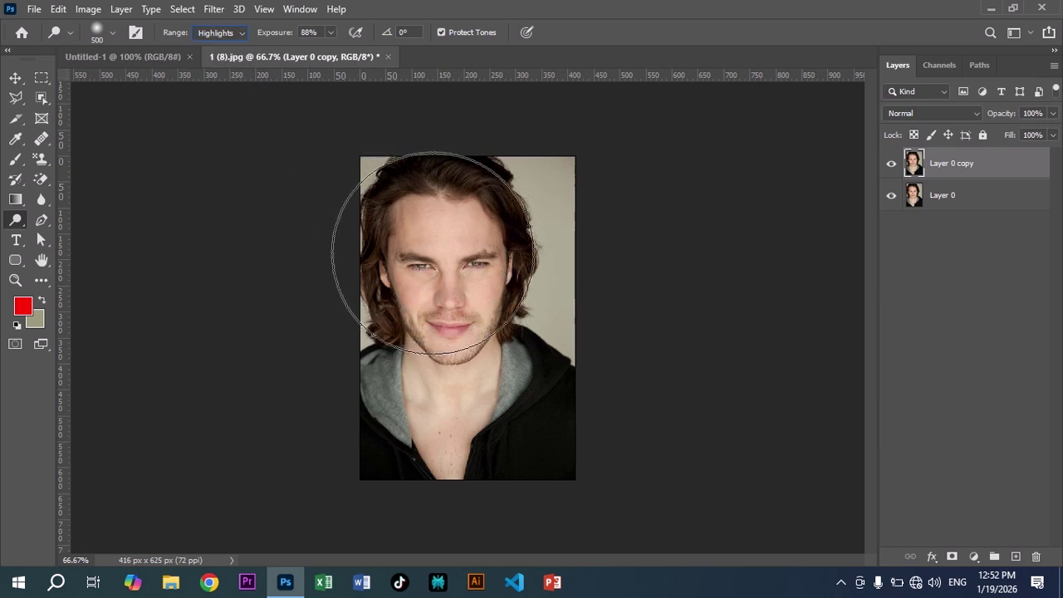
mouse_move(433, 253)
mouse_down()
mouse_move(485, 227)
mouse_move(409, 255)
mouse_move(423, 329)
mouse_move(415, 398)
mouse_move(441, 453)
mouse_move(539, 408)
mouse_move(449, 263)
mouse_up()
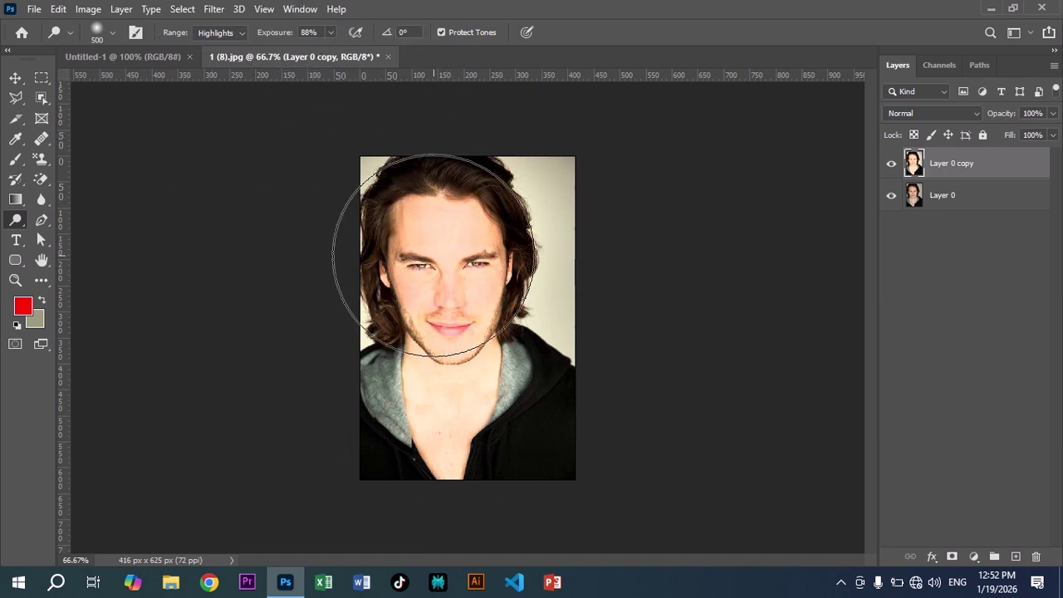
key(ctrl+z)
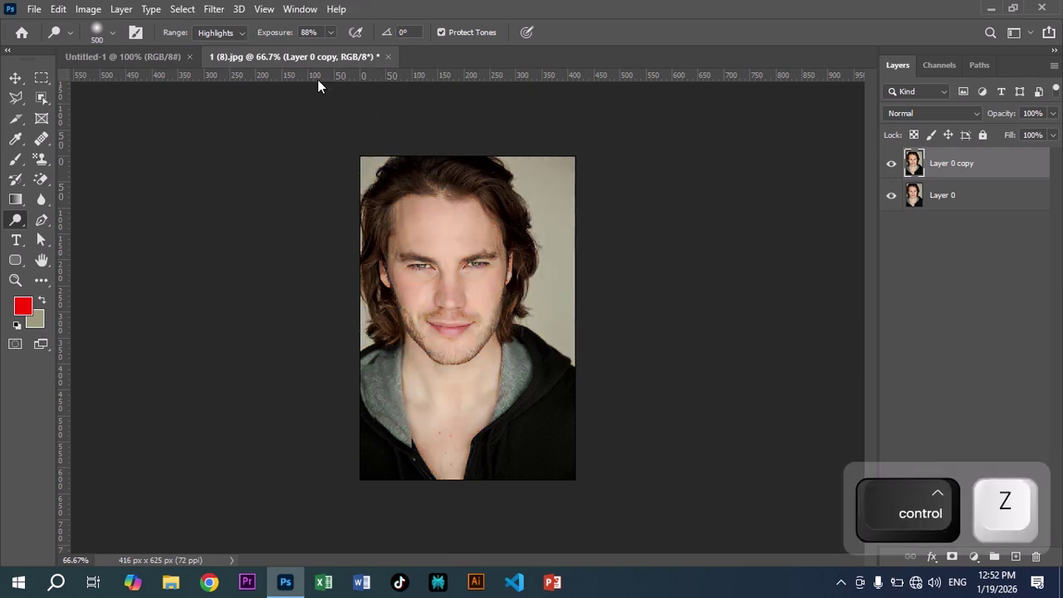
Set the Dodge Tool's exposure to 50%.
click(331, 33)
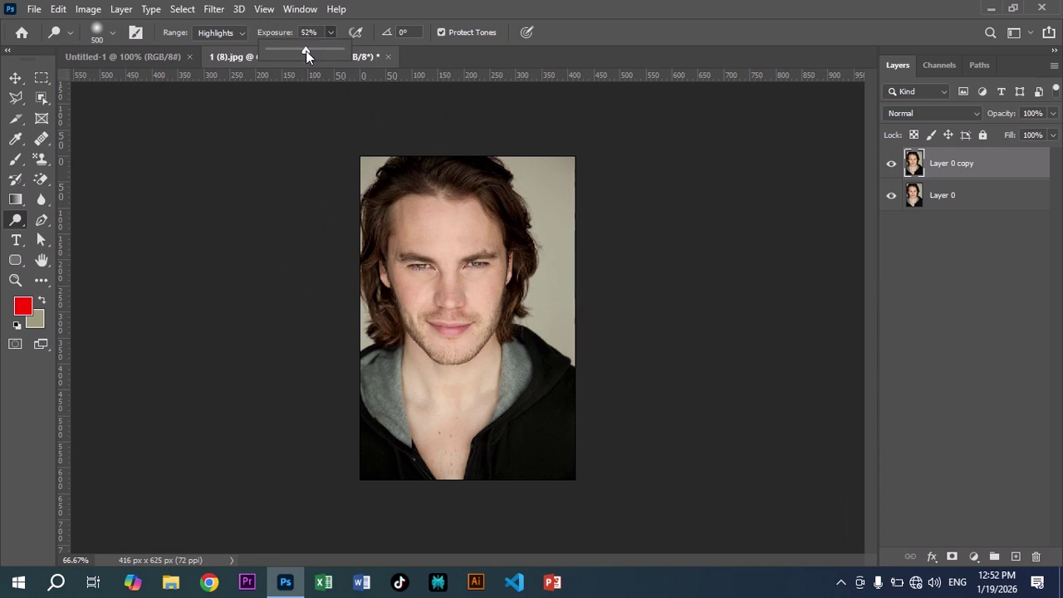
drag(304, 50, 303, 51)
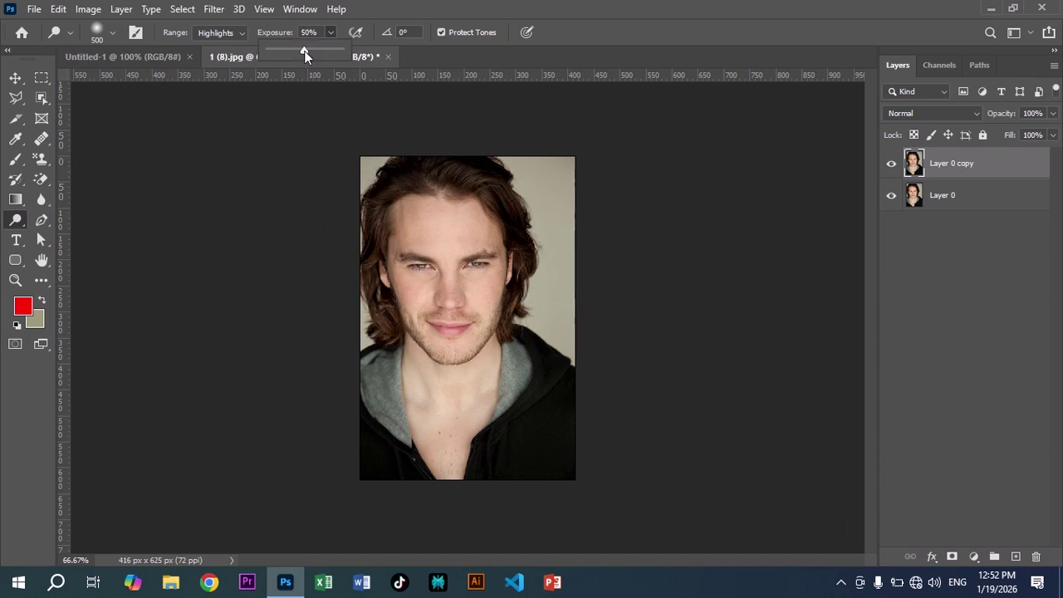
click(406, 10)
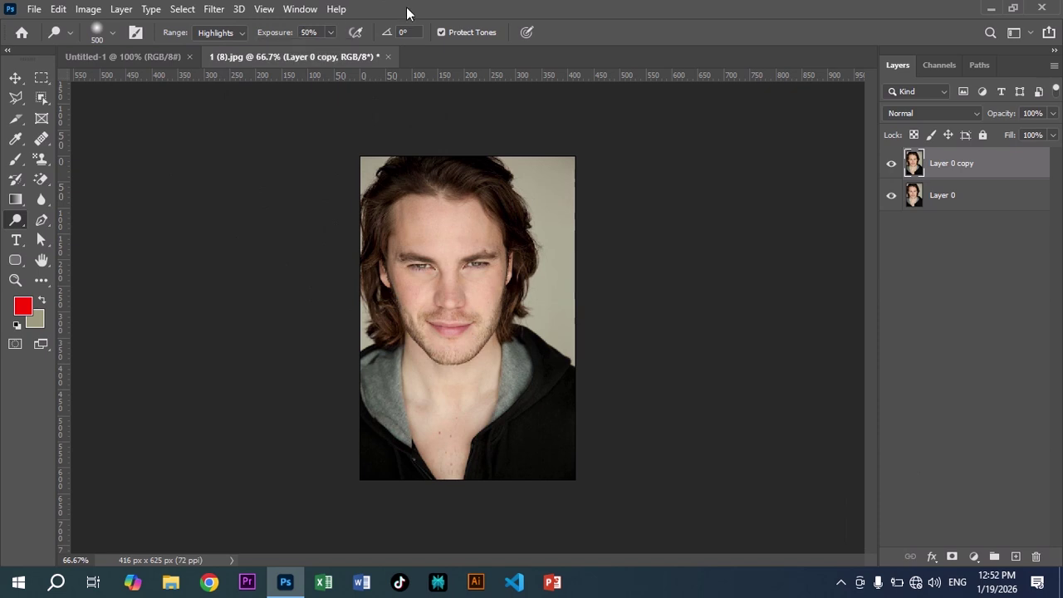
Brighten the portrait copy with the Dodge Tool's range set to Midtones, and compare it with the original by toggling Layer 0 copy.
click(243, 32)
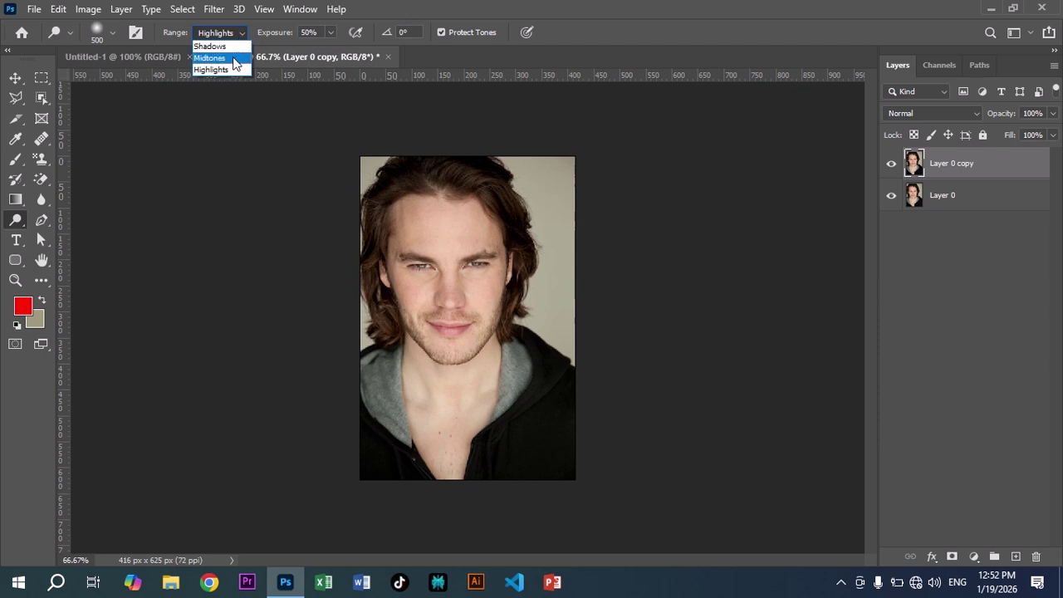
click(233, 60)
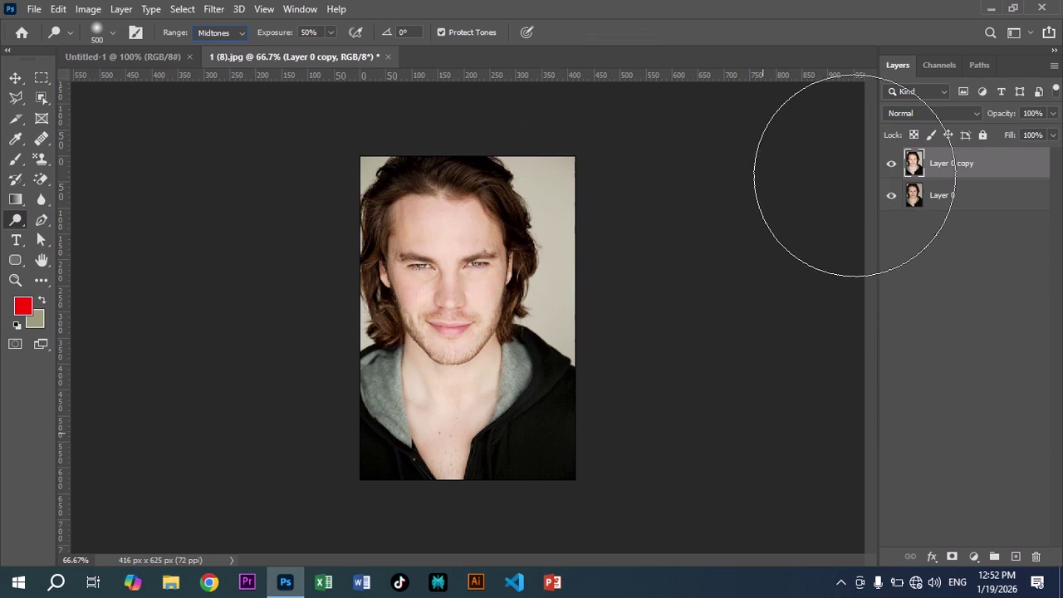
click(891, 170)
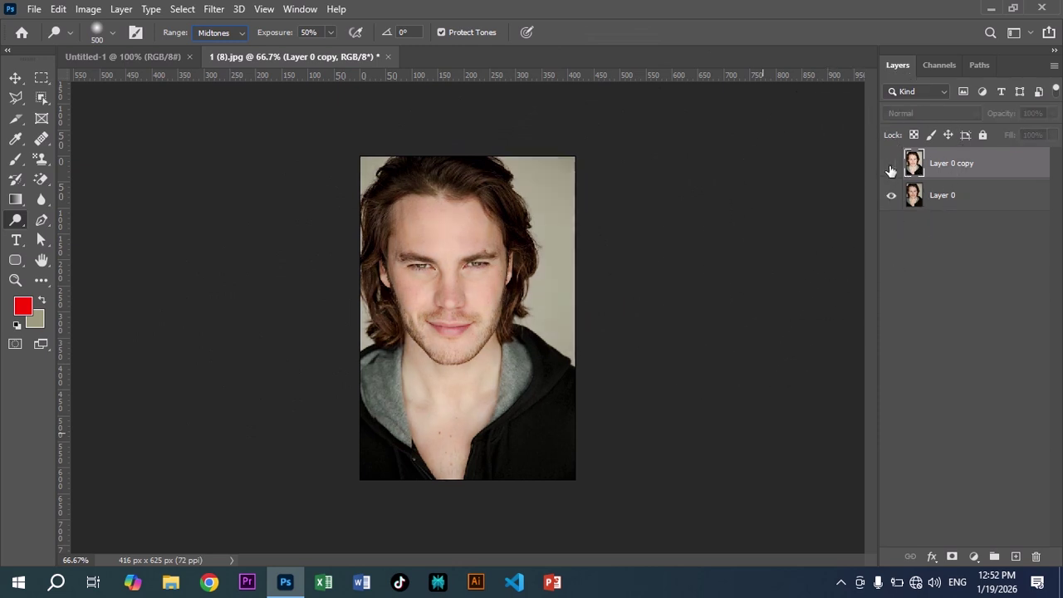
click(891, 167)
click(892, 168)
click(891, 167)
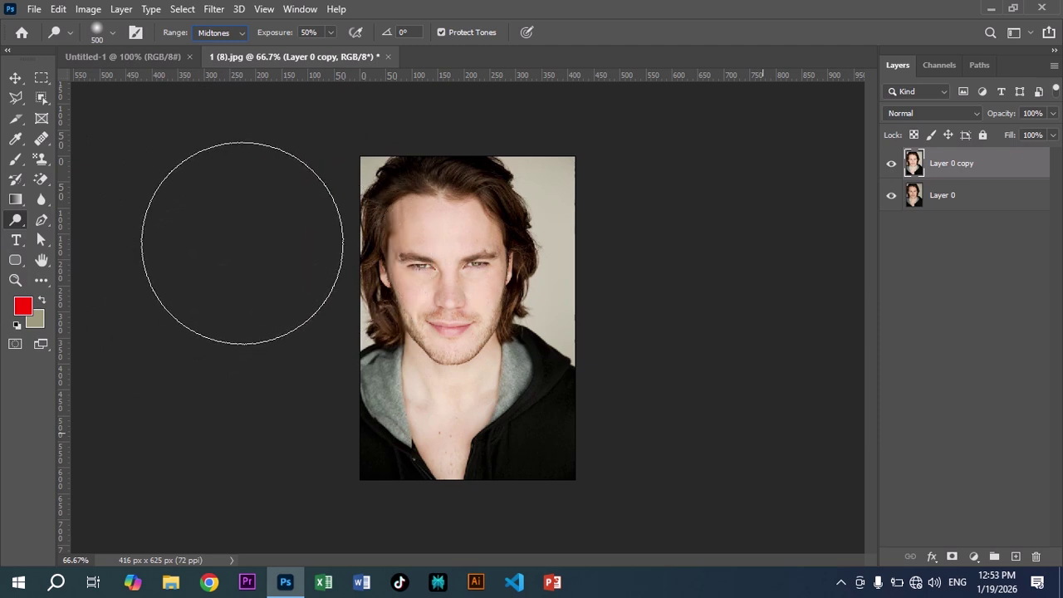
Activate the Burn Tool and set its range to Midtones.
key(ctrl)
key(ctrl+0)
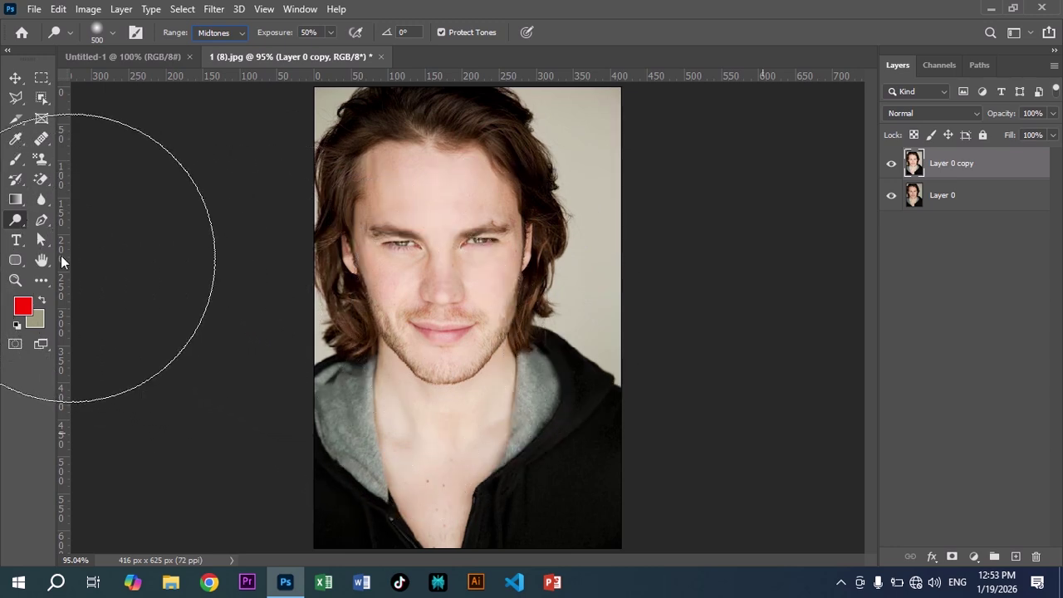
right_click(12, 228)
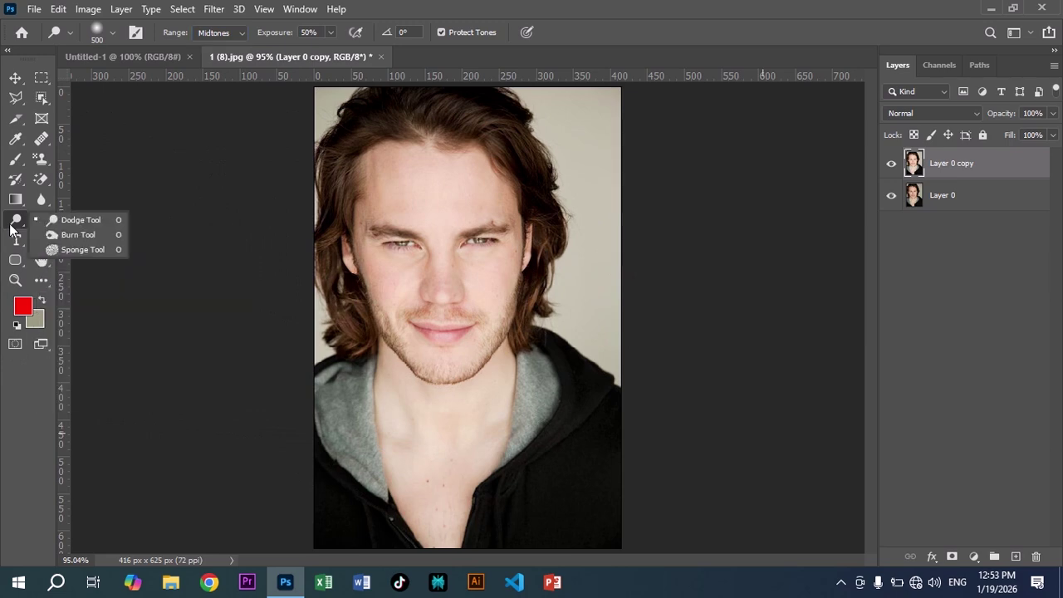
click(64, 236)
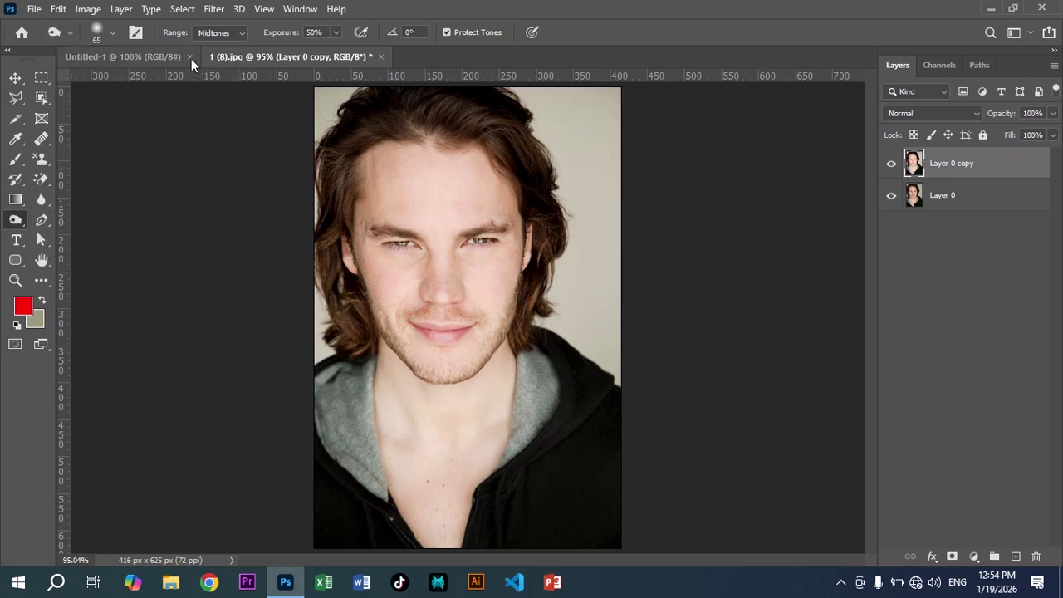
click(242, 33)
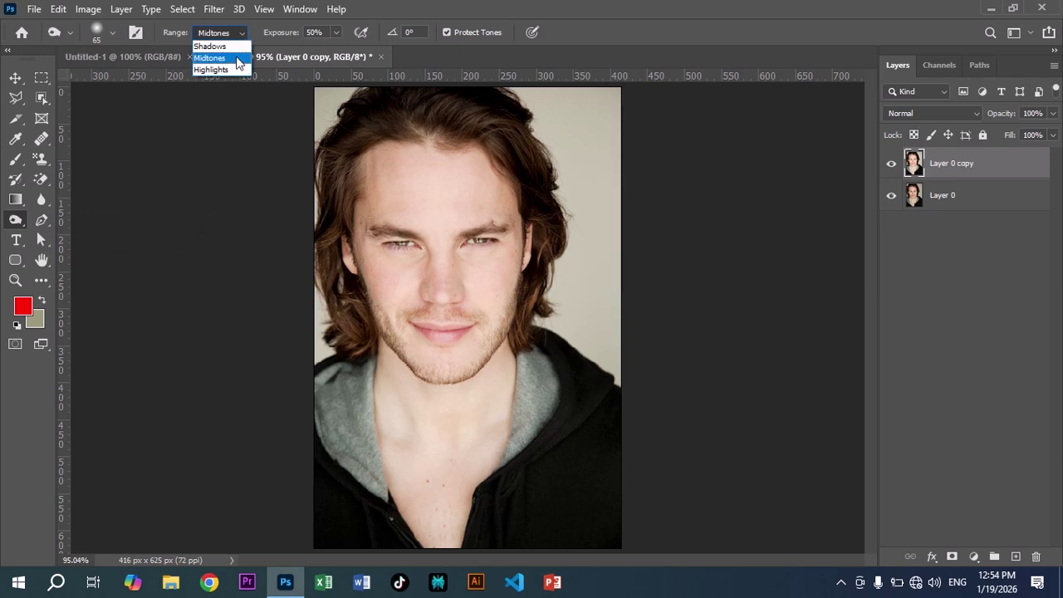
click(236, 59)
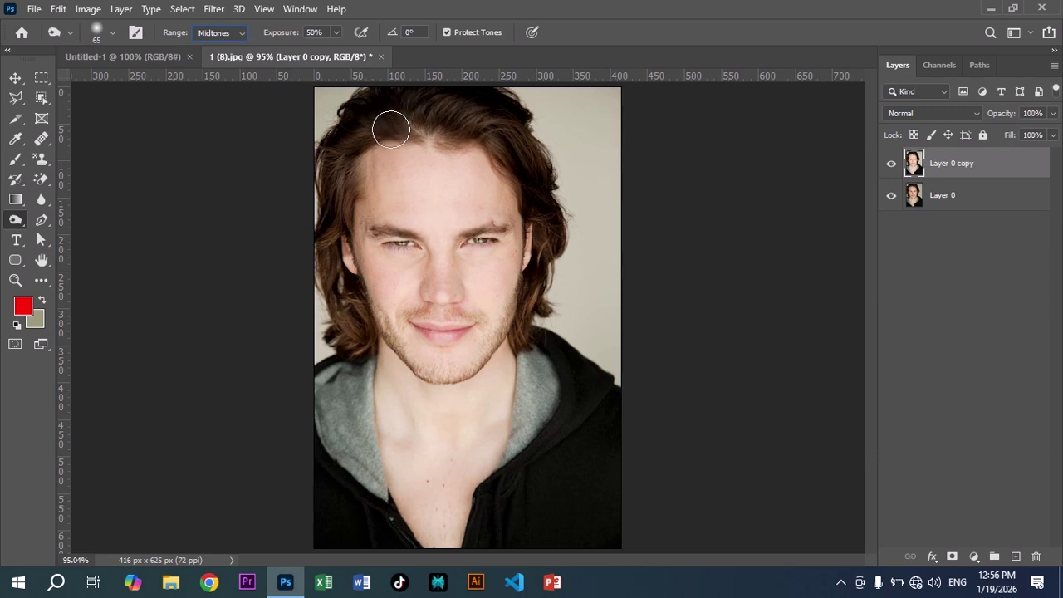
Darken the eyebrows and eye contours with a 15 px Burn Tool brush, and compare Layer 0 copy with the original.
key(ctrl)
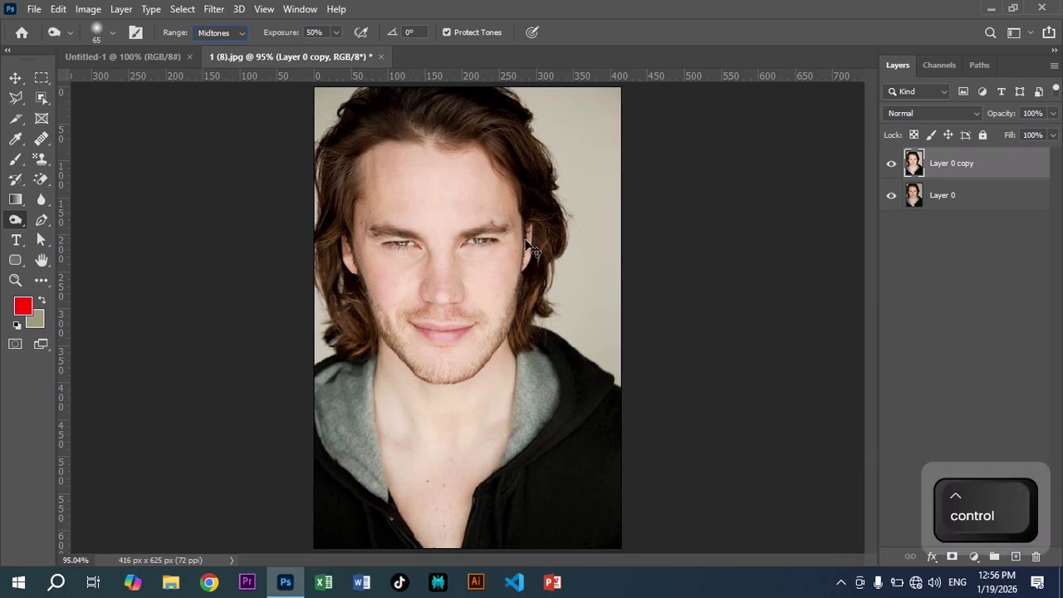
key(ctrl+equal)
key(ctrl+equal)
key(ctrl+equal)
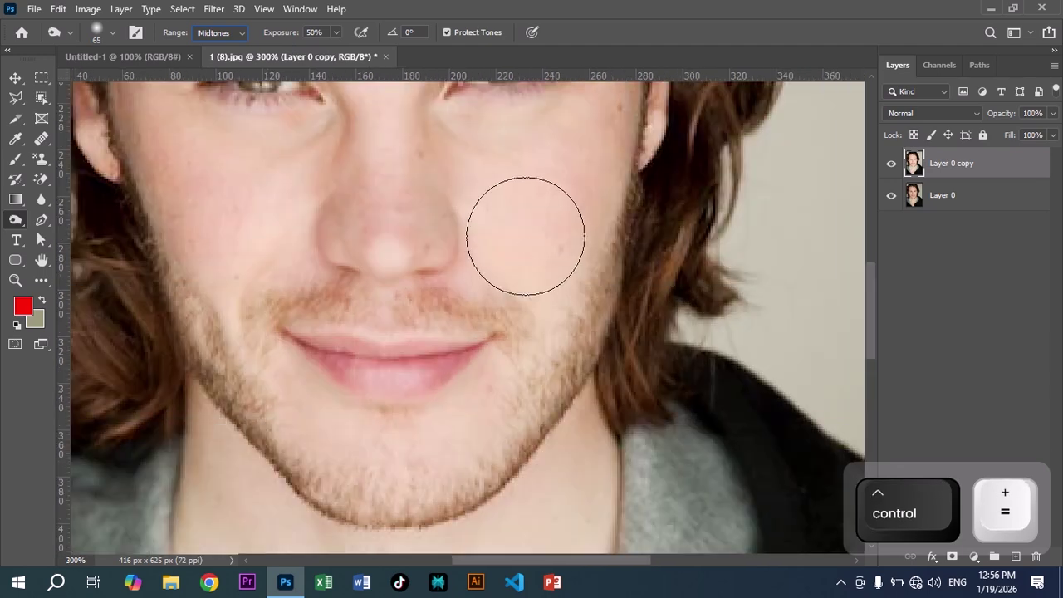
key(space)
drag(512, 192, 585, 378)
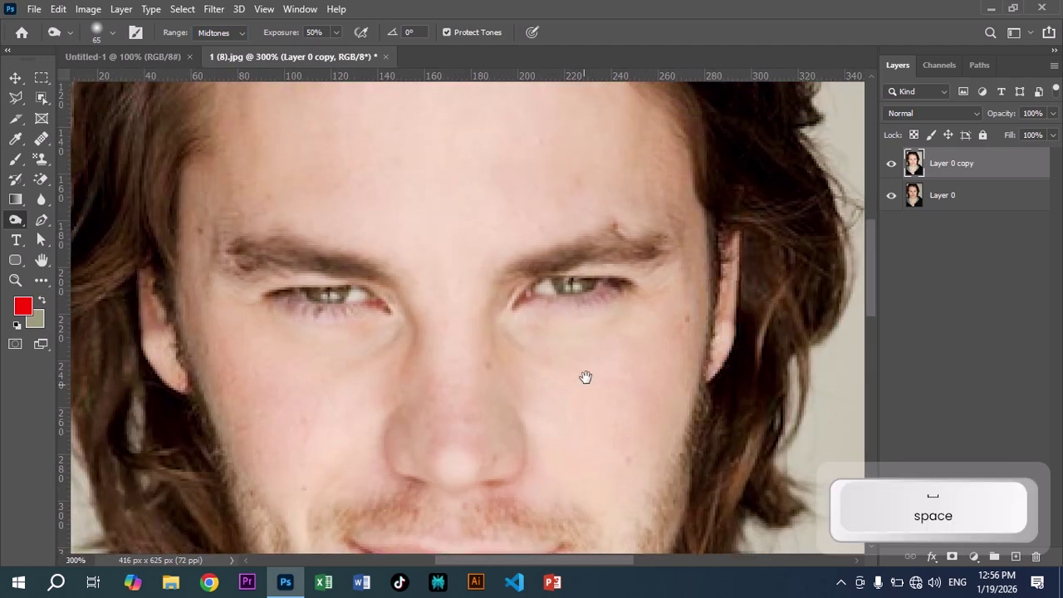
mouse_move(581, 254)
mouse_down()
mouse_move(594, 221)
mouse_move(584, 199)
mouse_up()
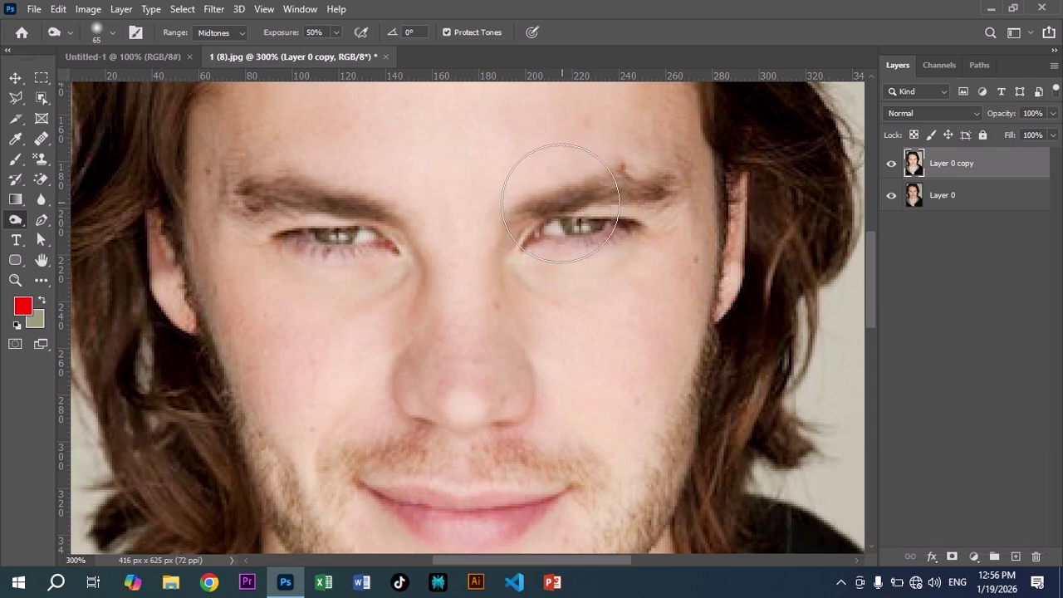
key(bracketleft)
key(bracketleft)
key(bracketleft)
key(bracketleft)
key(bracketleft)
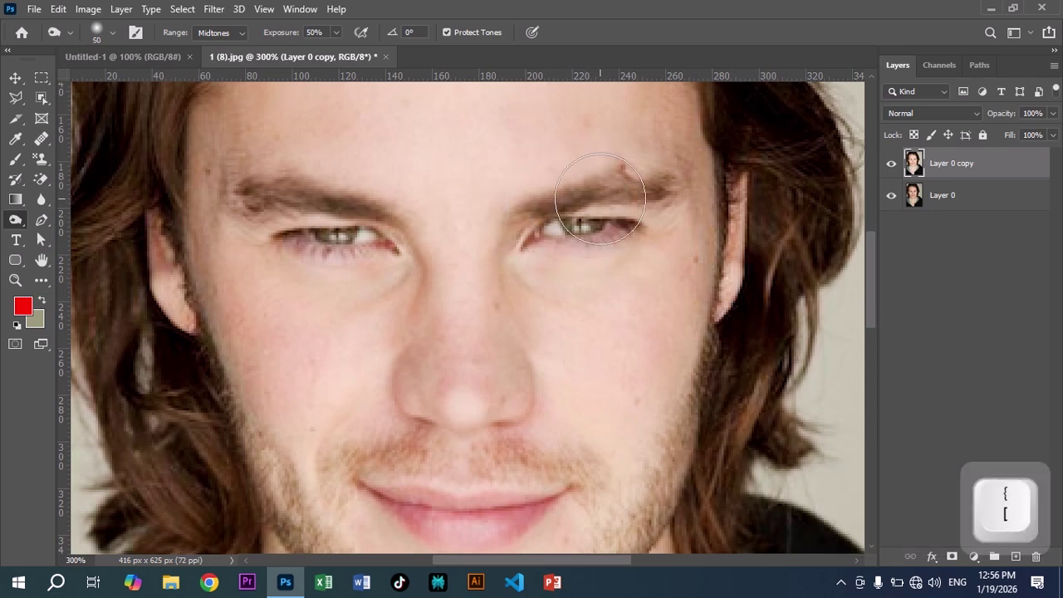
key(bracketleft)
key(bracketleft)
key(bracketleft)
key(bracketright)
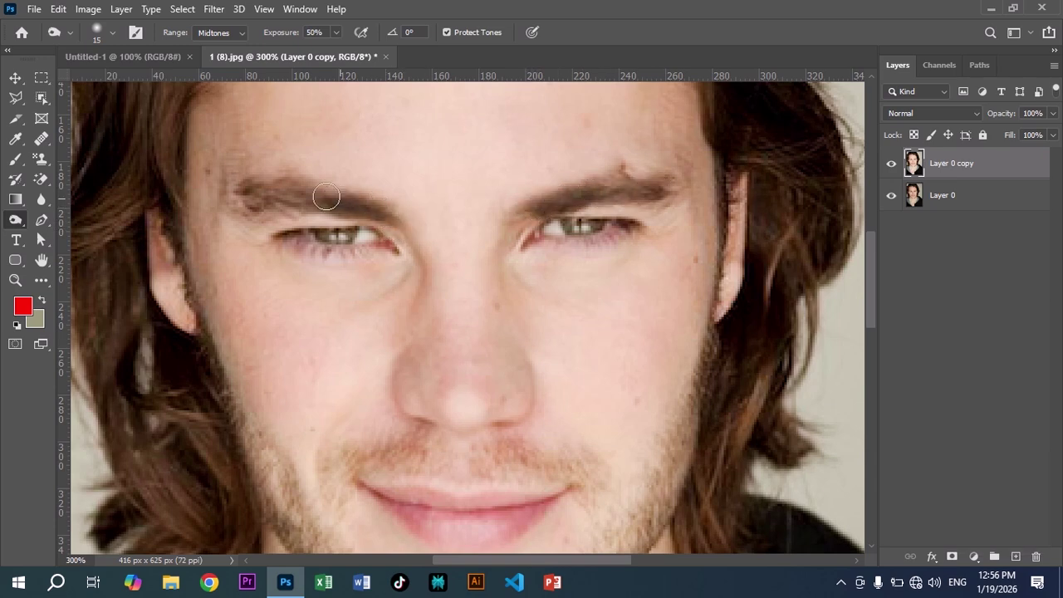
drag(268, 191, 249, 191)
drag(285, 237, 361, 254)
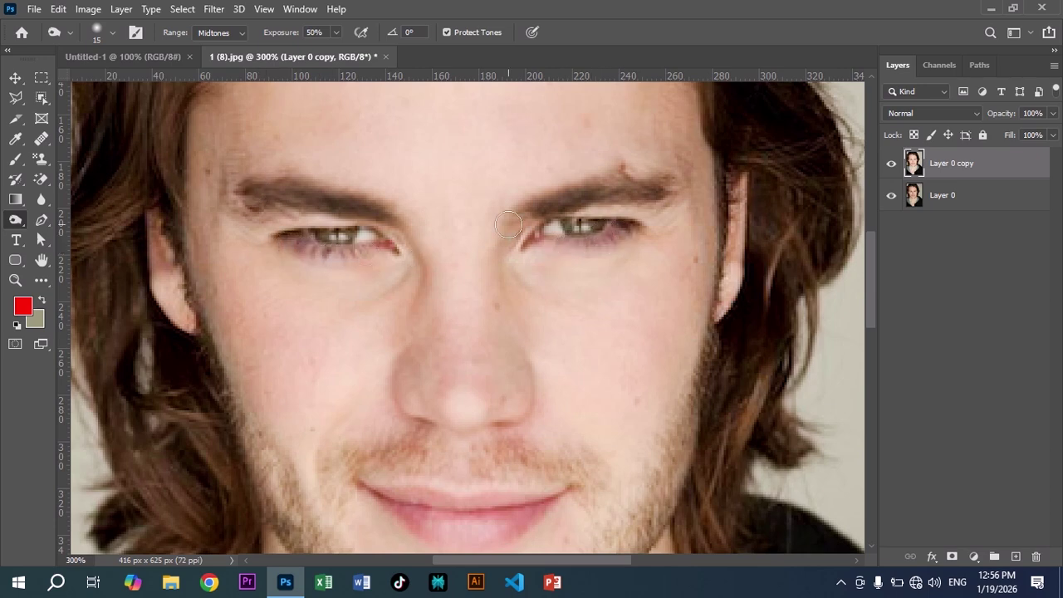
key(ctrl+0)
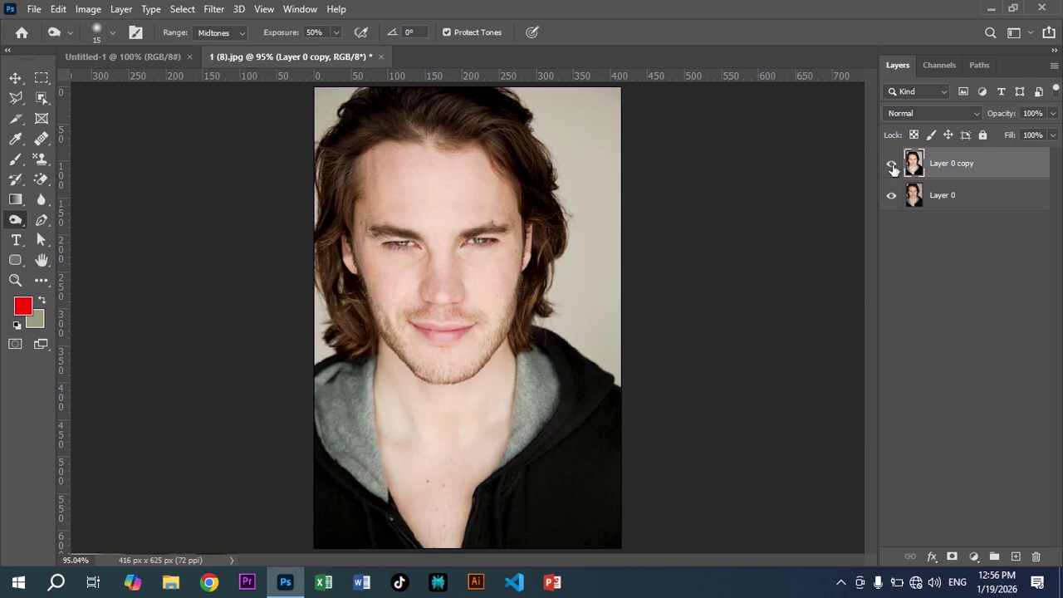
click(893, 169)
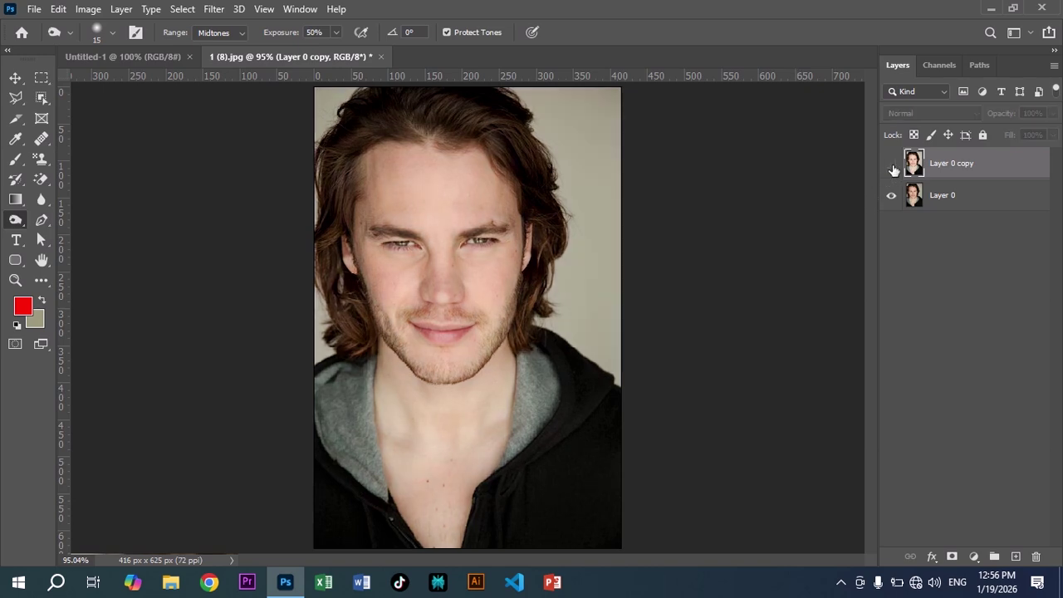
click(893, 167)
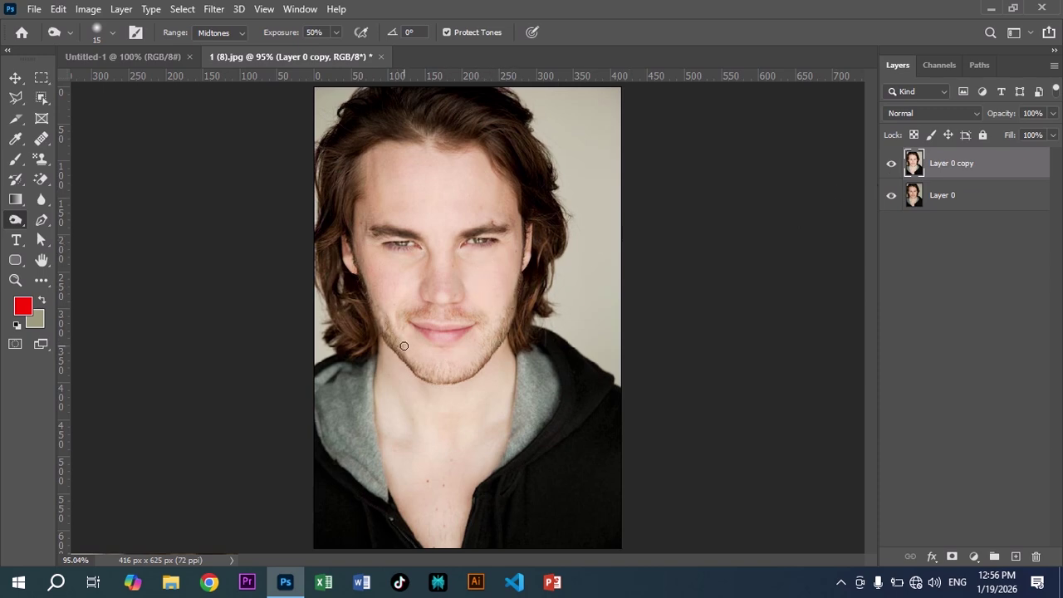
Darken the beard along the jaw and around the mouth with the Burn Tool at brush size 30.
key(bracketright)
key(bracketright)
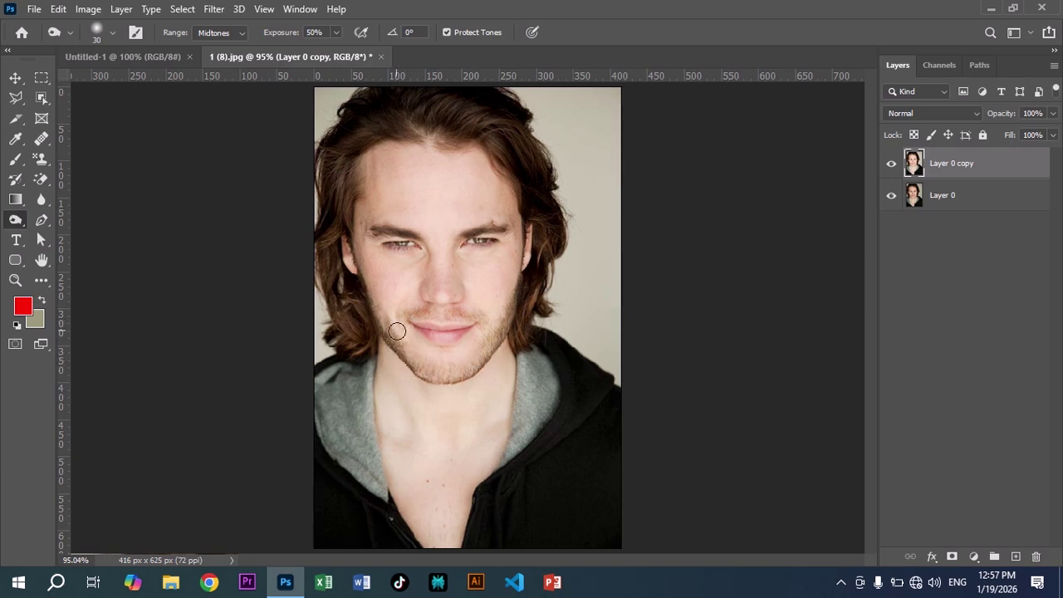
mouse_move(398, 333)
mouse_down()
mouse_move(435, 311)
mouse_move(483, 327)
mouse_up()
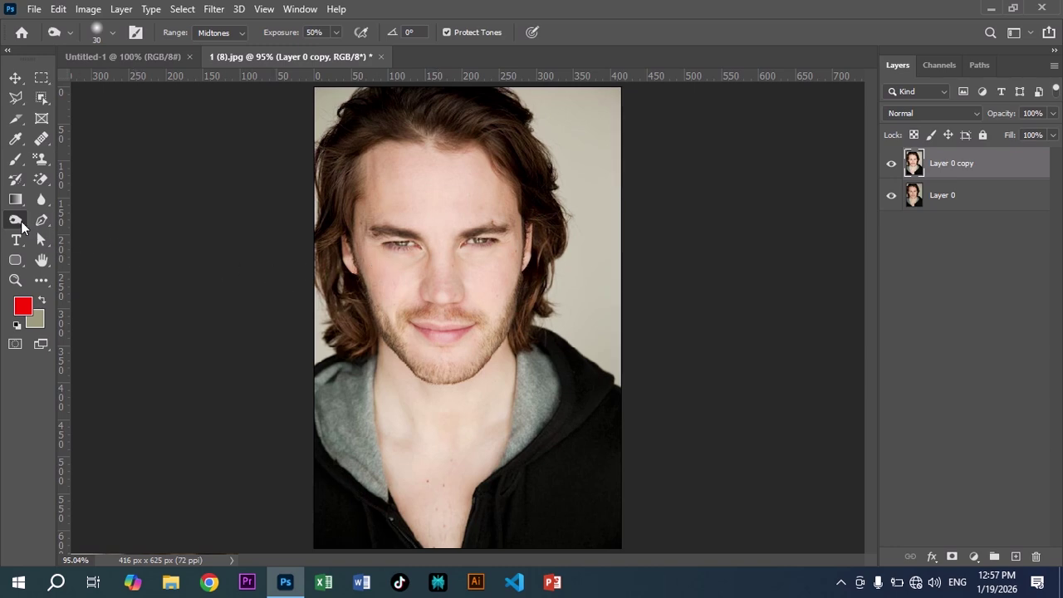
Try the Sponge Tool in Desaturate mode on the forehead, and undo the brushing.
click(18, 224)
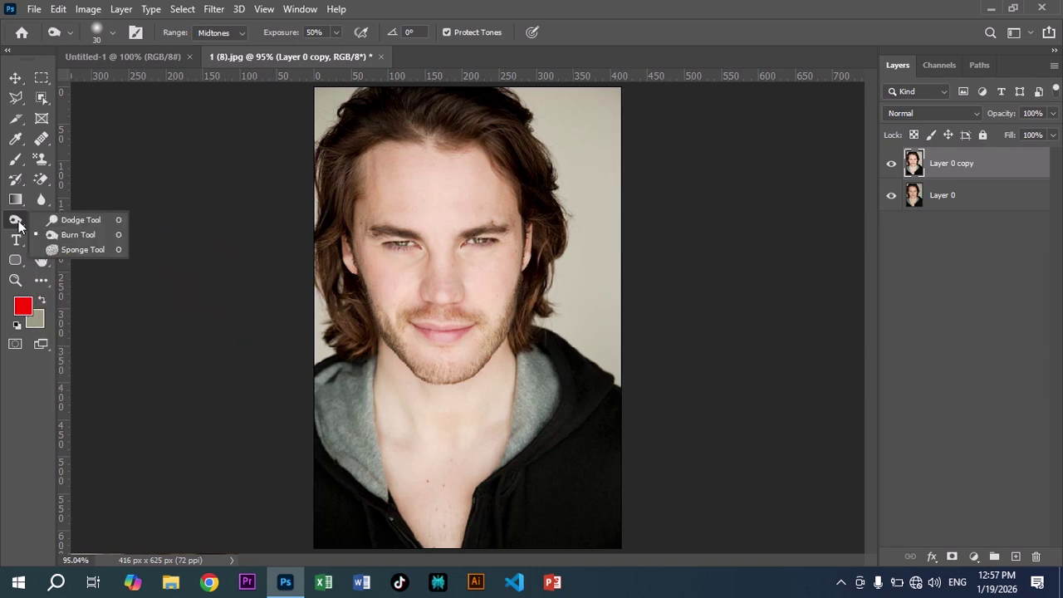
click(53, 250)
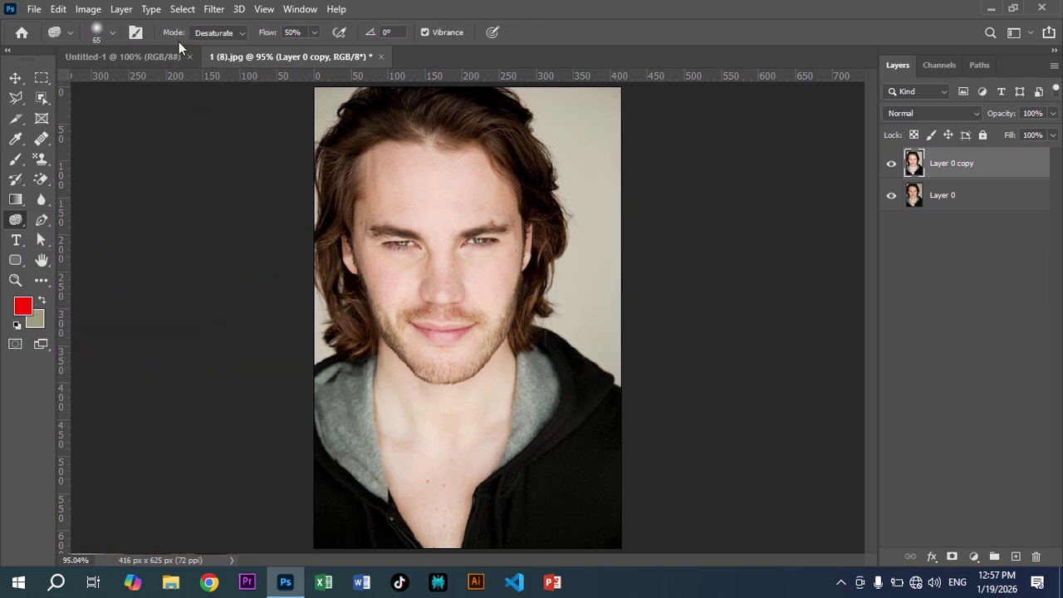
click(240, 33)
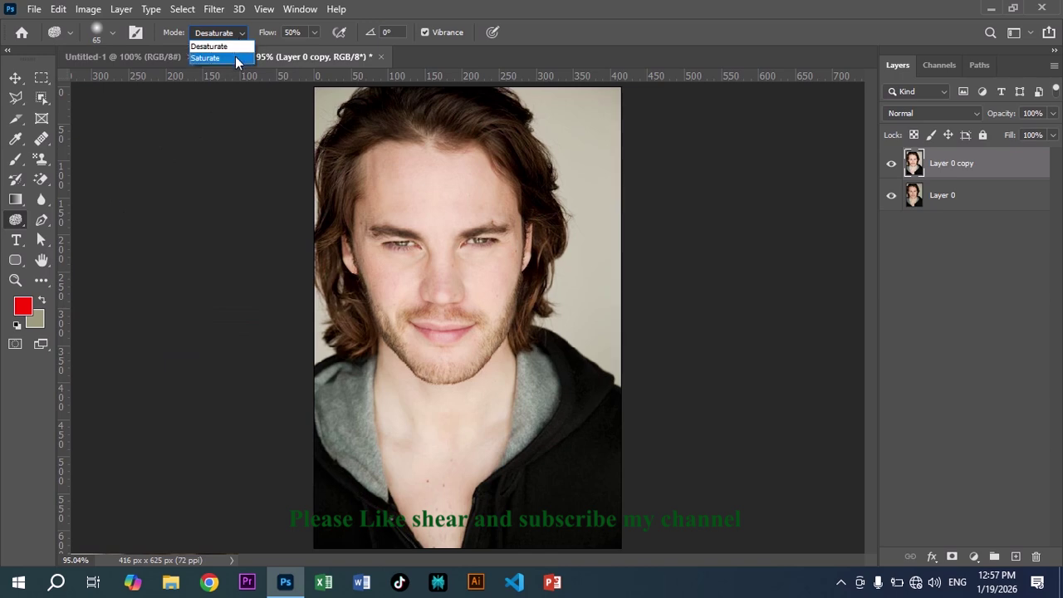
click(236, 47)
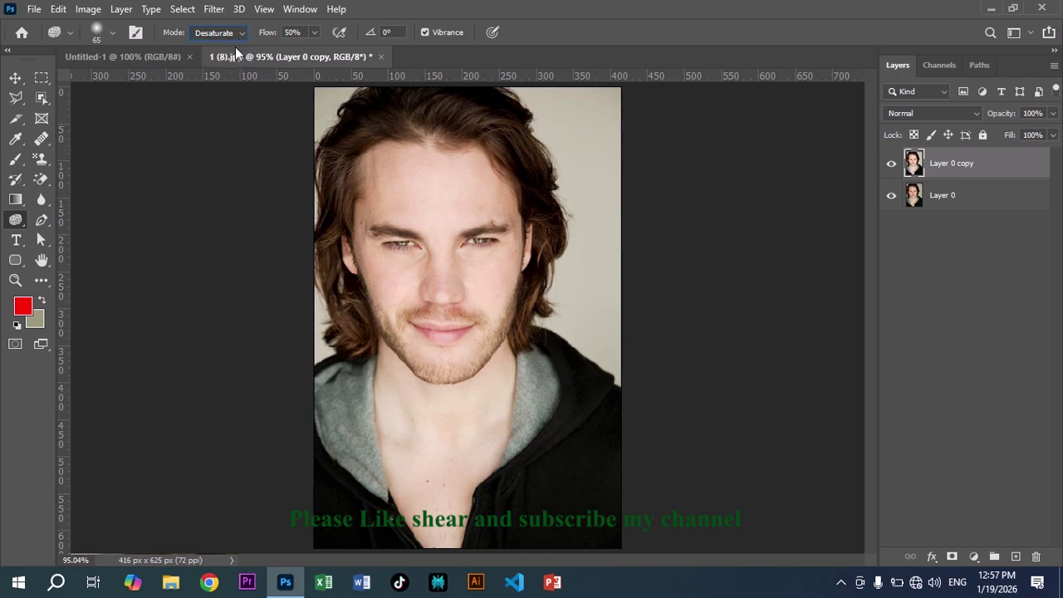
drag(441, 189, 415, 192)
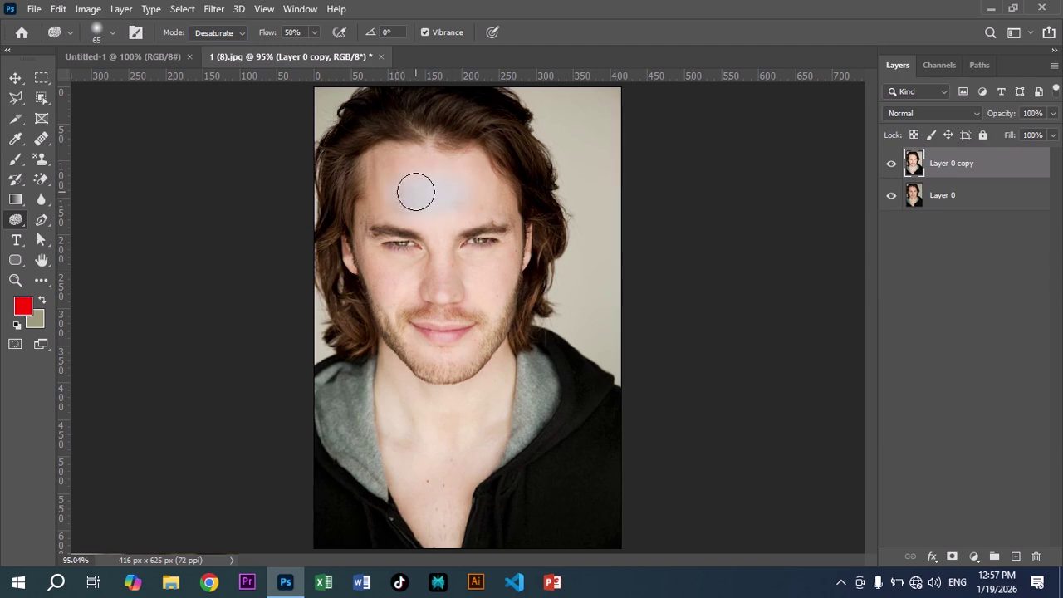
key(ctrl+z)
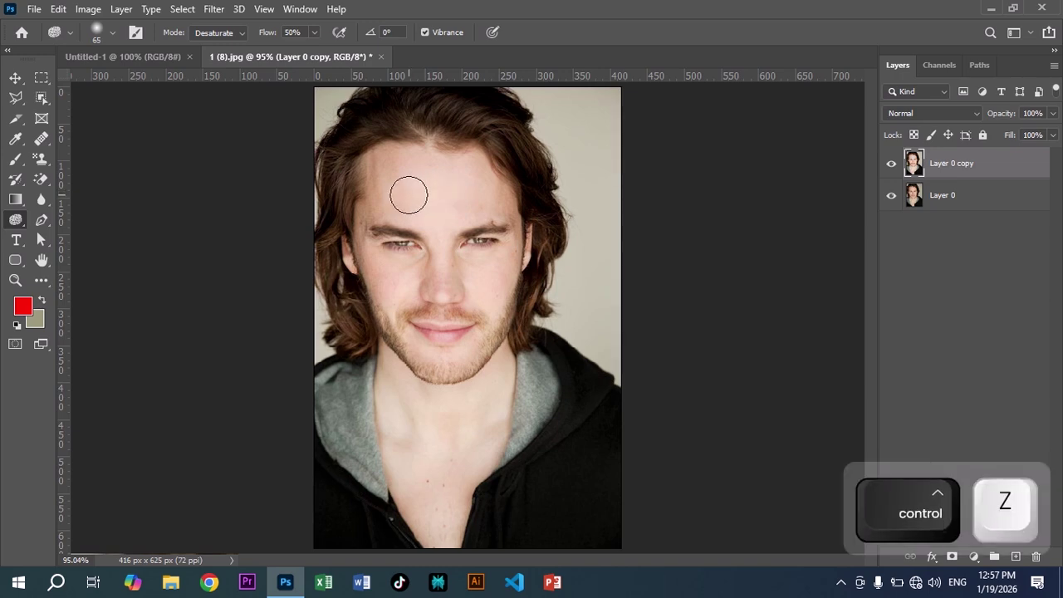
Try the Sponge Tool in Saturate mode on the forehead, and undo the brushing.
click(246, 37)
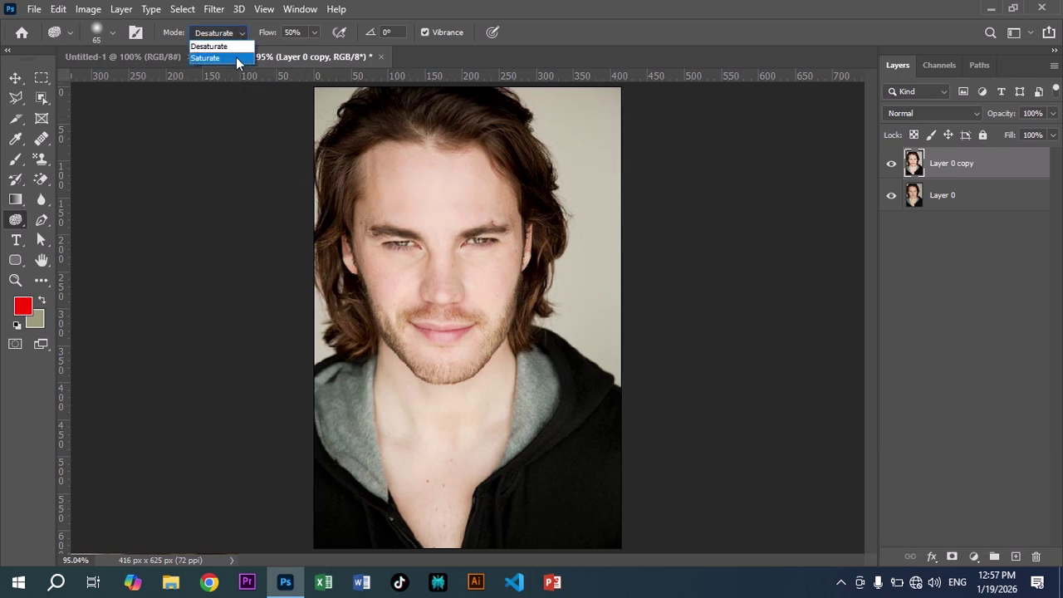
mouse_move(396, 163)
mouse_down()
mouse_move(417, 184)
mouse_move(407, 188)
mouse_move(469, 186)
mouse_move(396, 191)
mouse_move(467, 197)
mouse_move(402, 193)
mouse_up()
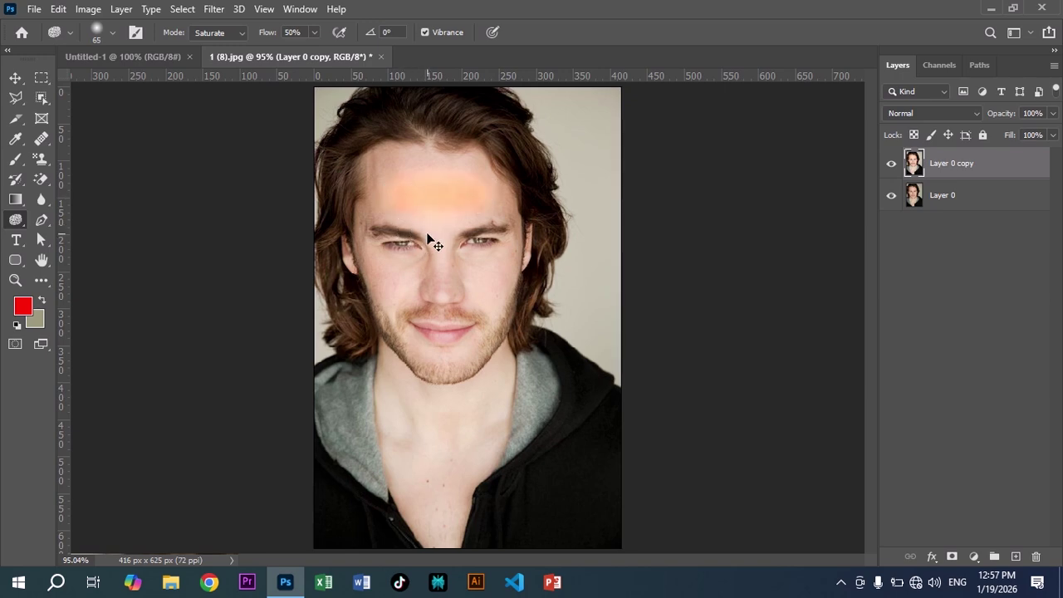
key(ctrl+z)
key(ctrl+z)
key(ctrl+z)
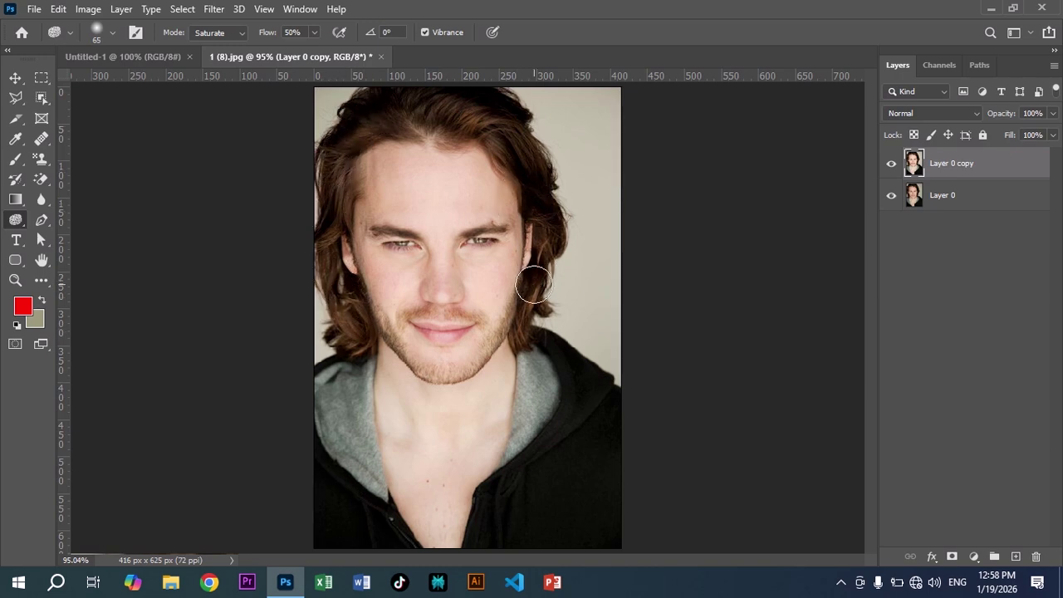
Intensify the colour of the hair beside the face and above the forehead with the Sponge Tool in Saturate mode.
drag(533, 285, 530, 306)
key(ctrl+equal)
key(ctrl+equal)
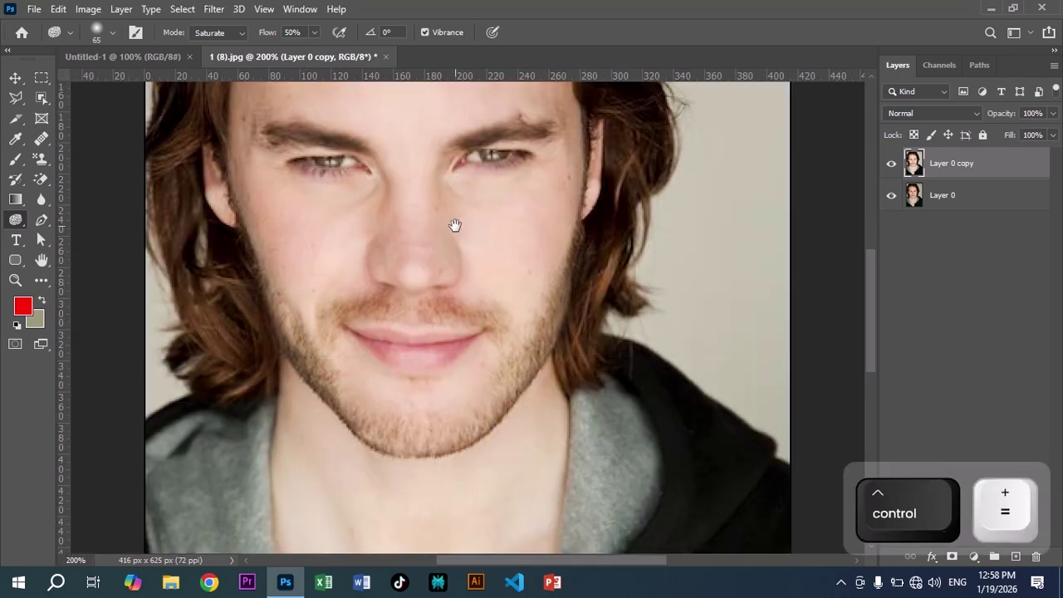
key(space)
mouse_move(453, 225)
mouse_down()
mouse_move(446, 289)
mouse_move(458, 338)
mouse_up()
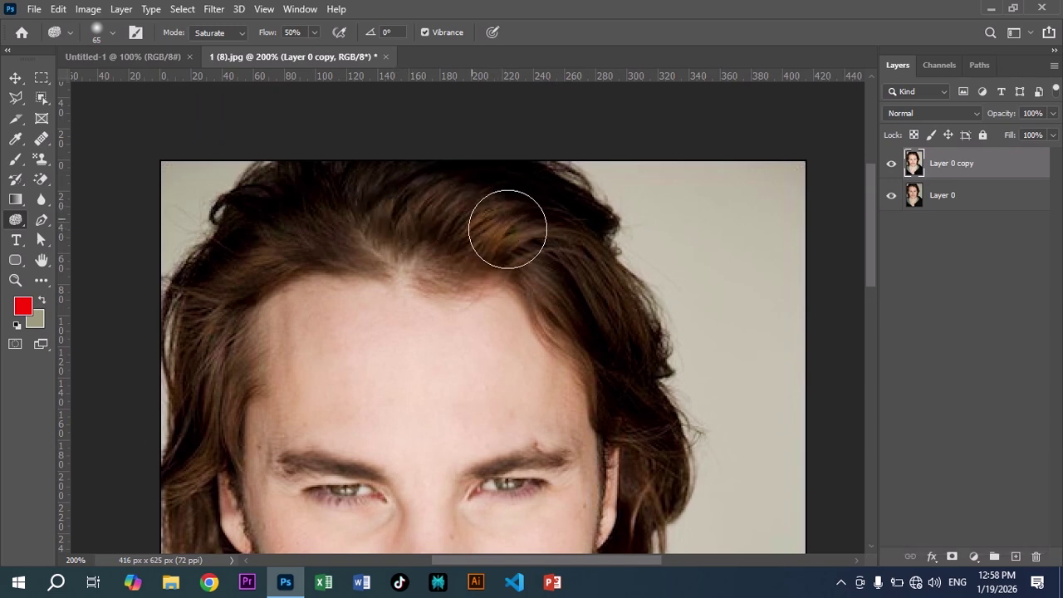
mouse_move(507, 230)
mouse_down()
mouse_move(553, 247)
mouse_move(490, 224)
mouse_up()
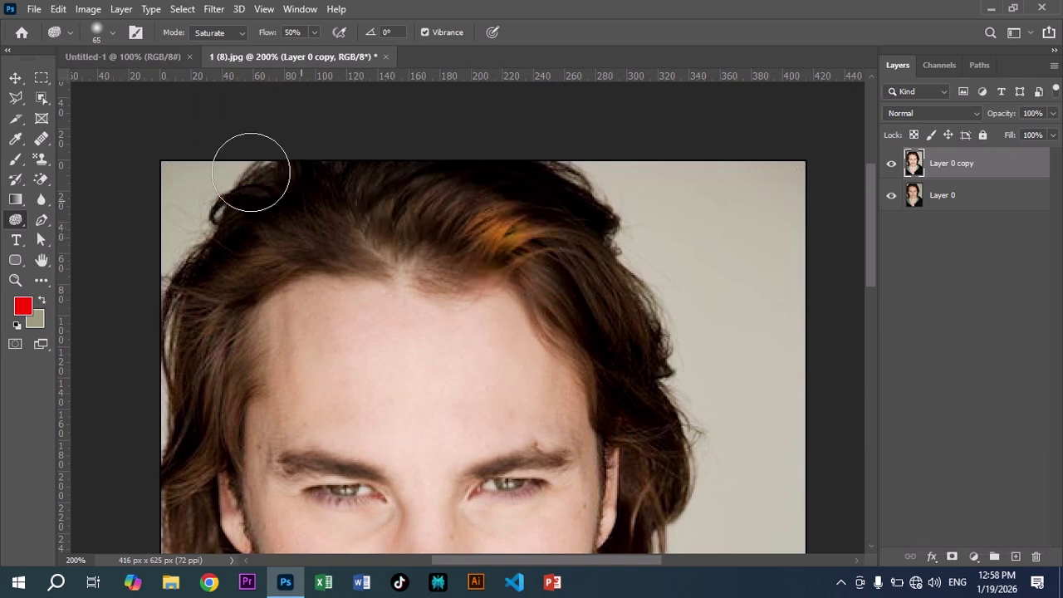
Tone down the orange patch in the hair with the Sponge Tool set to Desaturate.
click(241, 35)
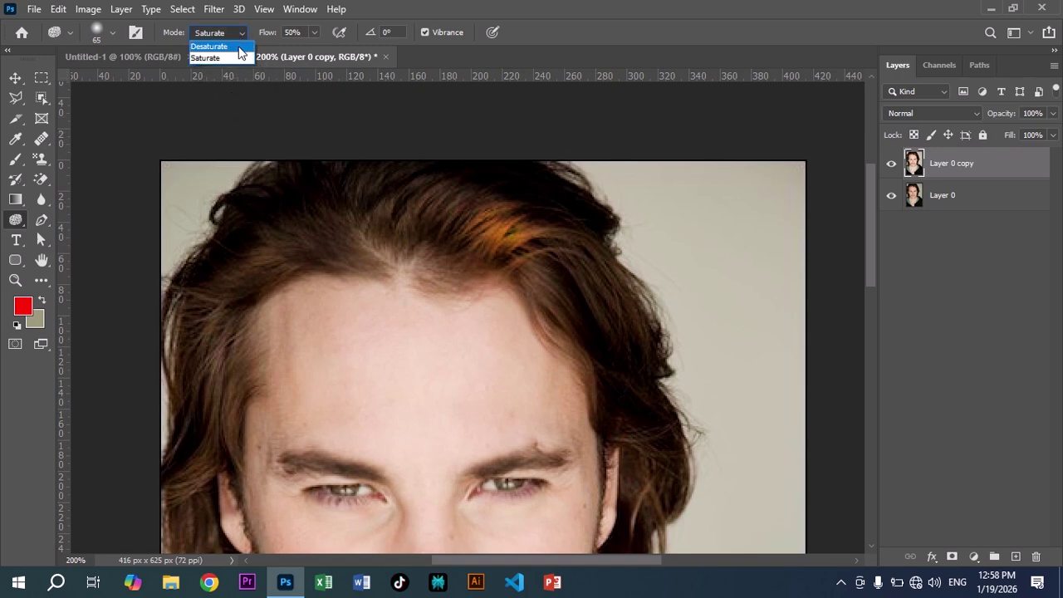
click(239, 48)
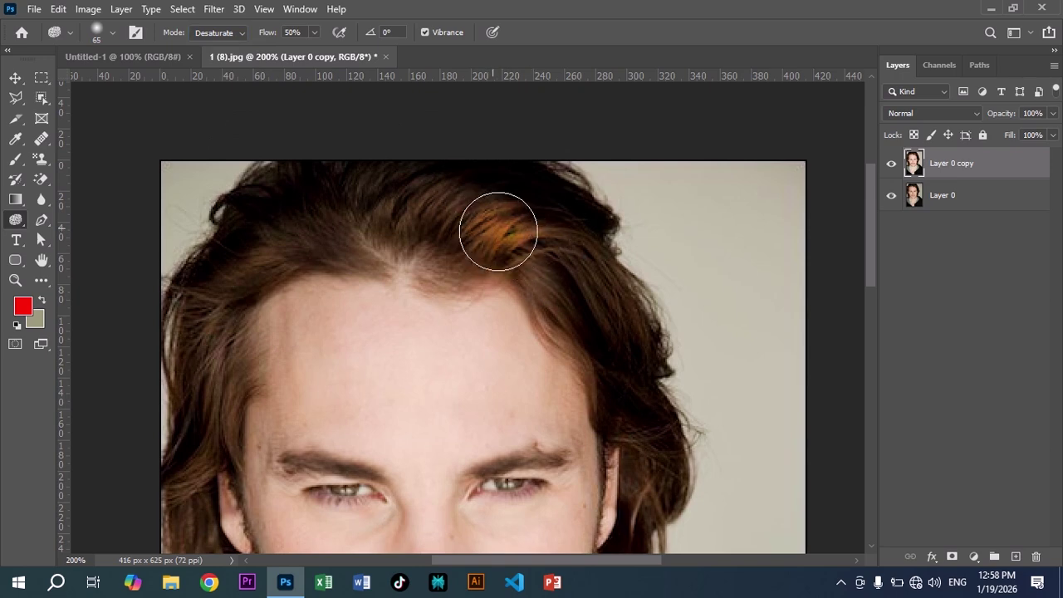
mouse_move(498, 231)
mouse_down()
mouse_move(529, 236)
mouse_move(448, 223)
mouse_move(557, 247)
mouse_move(375, 200)
mouse_move(190, 210)
mouse_move(225, 191)
mouse_up()
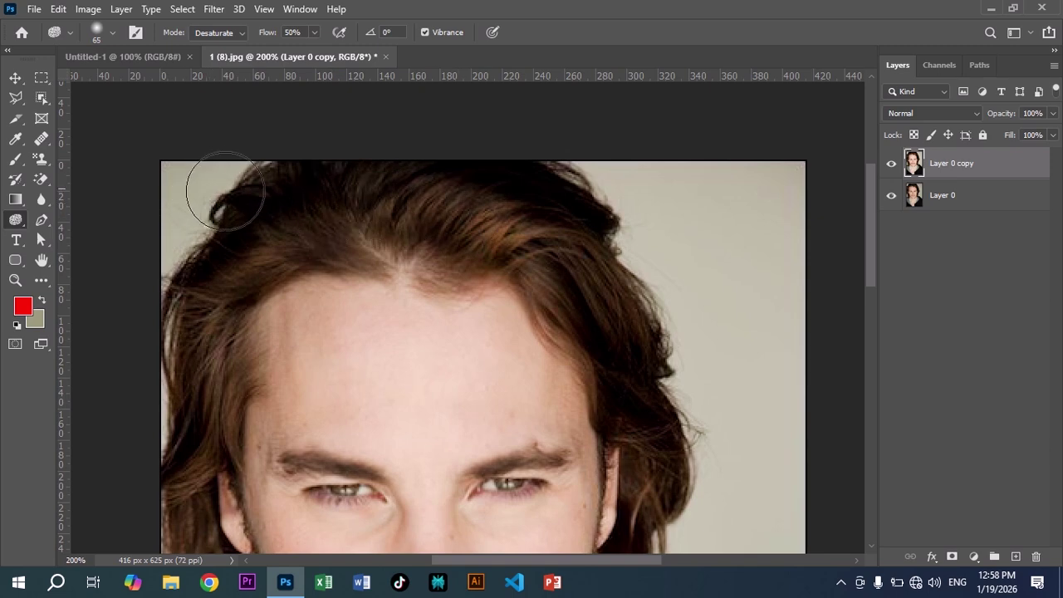
Compare the retouched portrait with the original by toggling Layer 0 copy's visibility, and switch to the Move Tool.
click(891, 172)
click(891, 172)
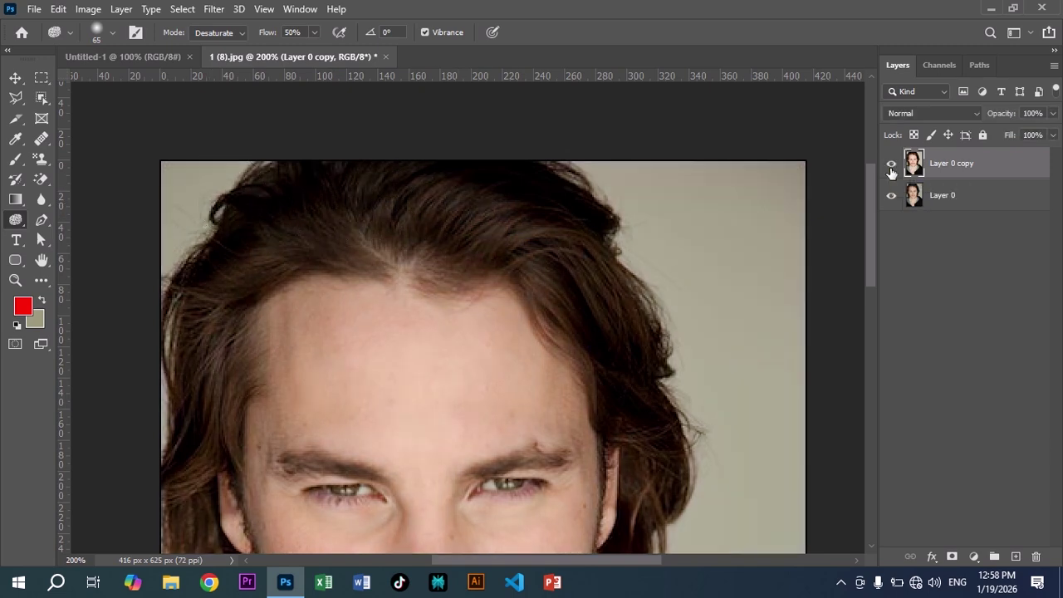
click(892, 172)
click(892, 172)
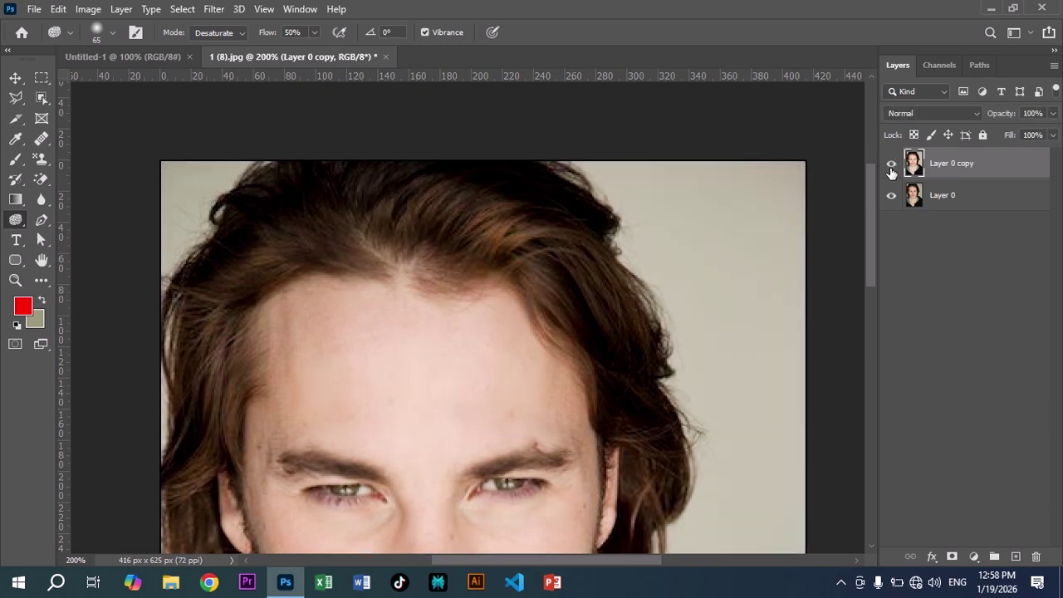
key(ctrl+0)
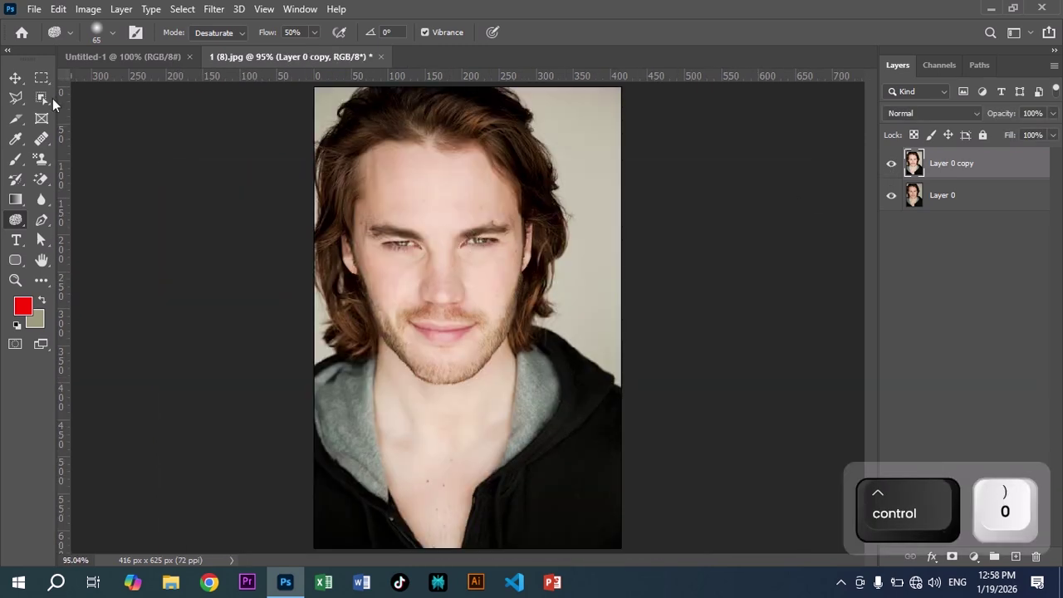
click(15, 78)
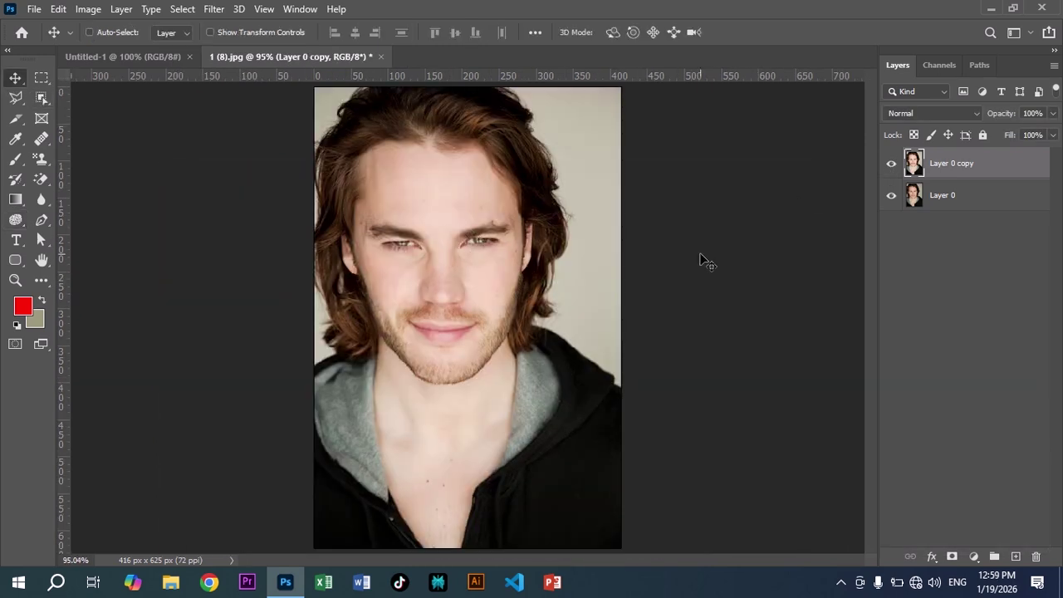